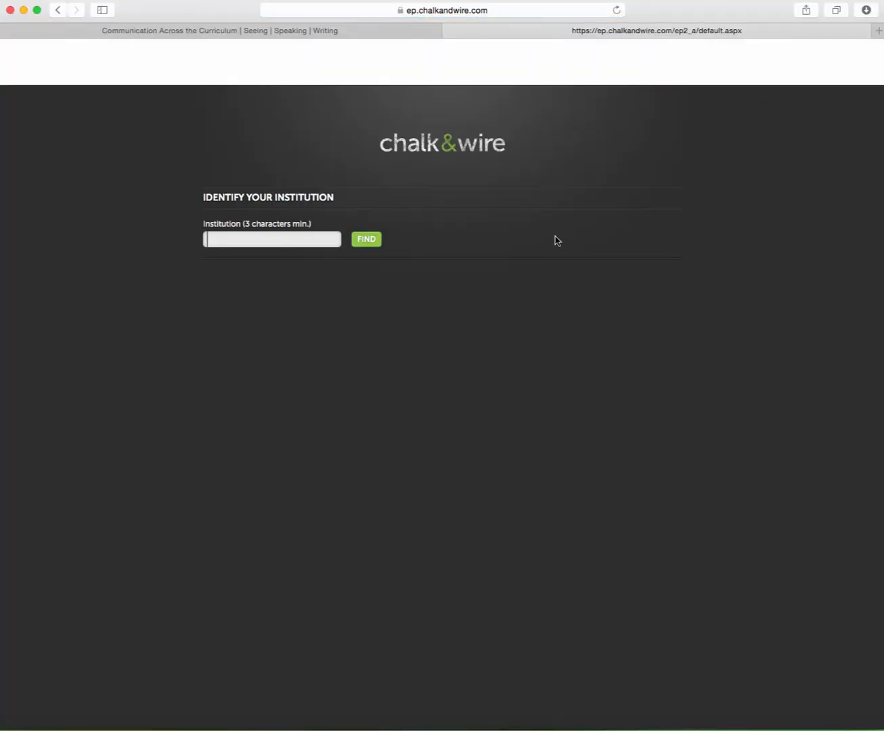
Step: Find Millsaps College as the institution and sign in with the student's User ID and password
{"action": "type", "text": "millsaps"}
{"action": "left_click", "coordinate": [378, 241]}
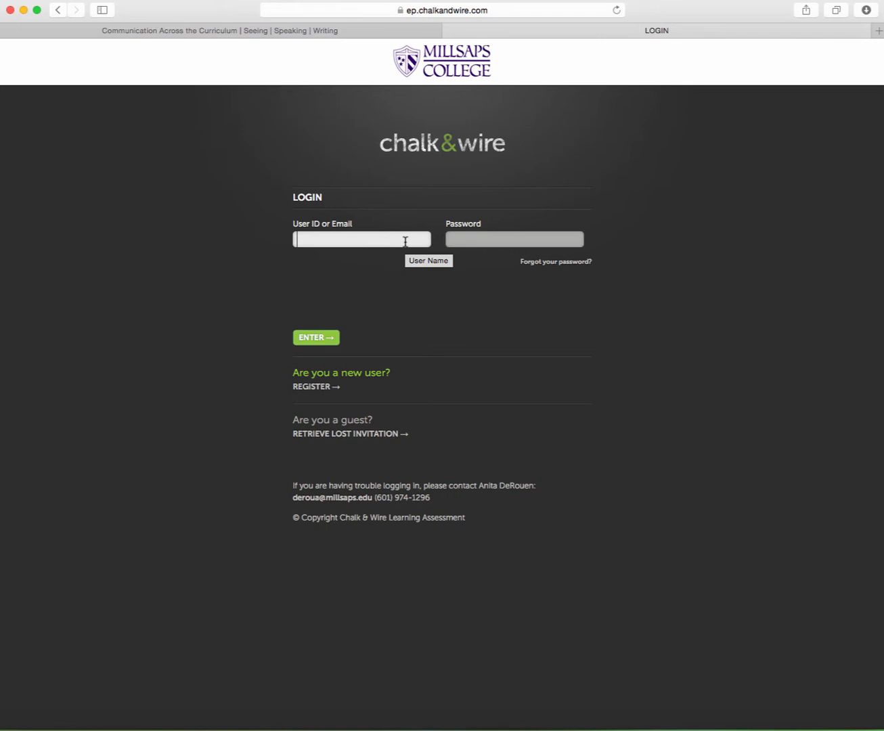
{"action": "type", "text": "astudent"}
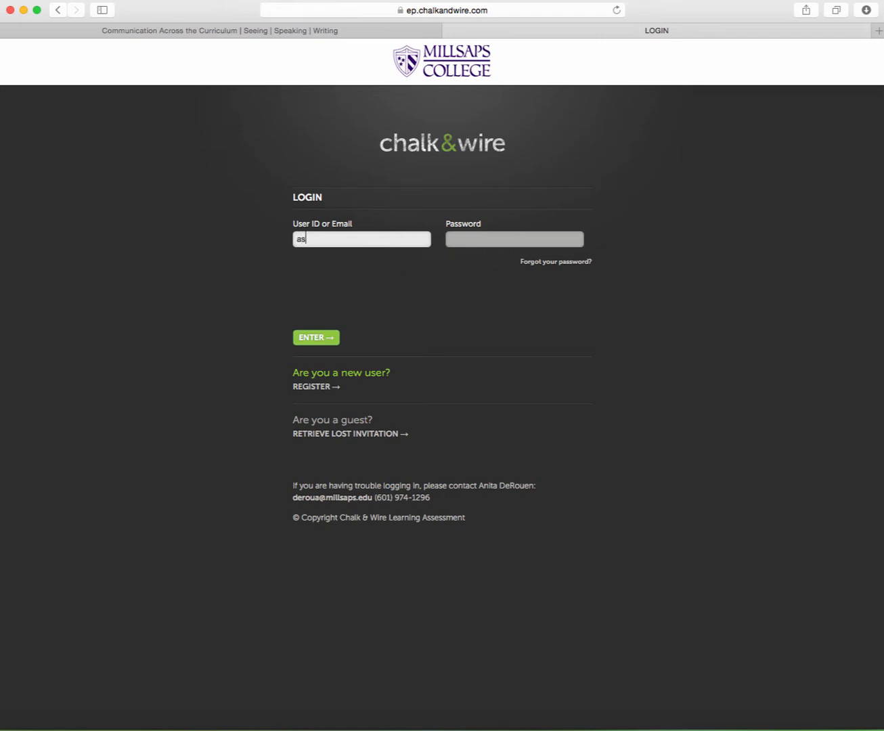
{"action": "left_click", "coordinate": [498, 243]}
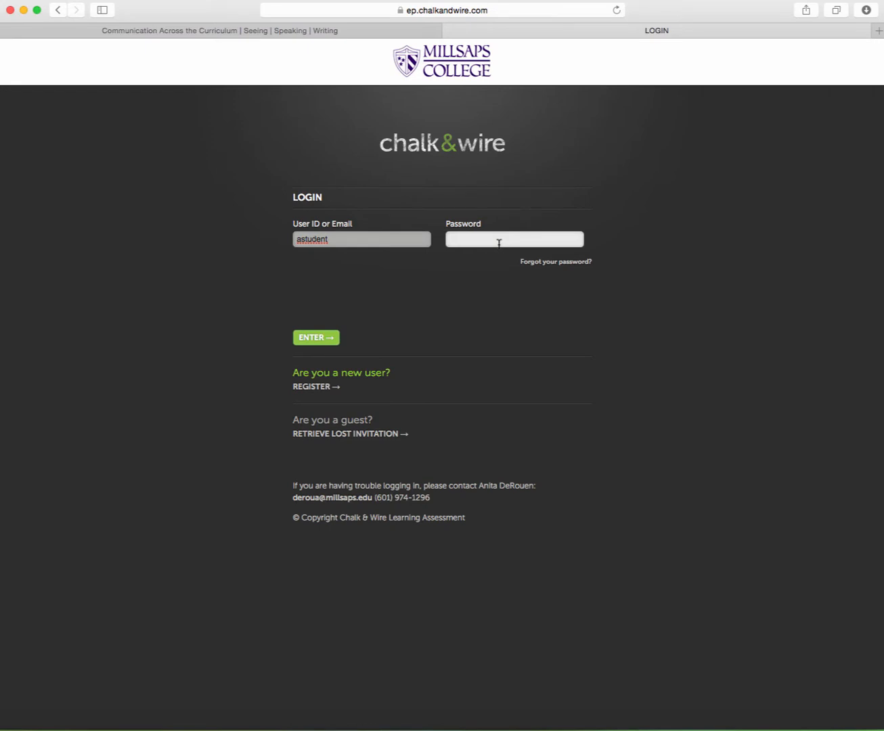
{"action": "type", "text": "************"}
{"action": "left_click", "coordinate": [309, 340]}
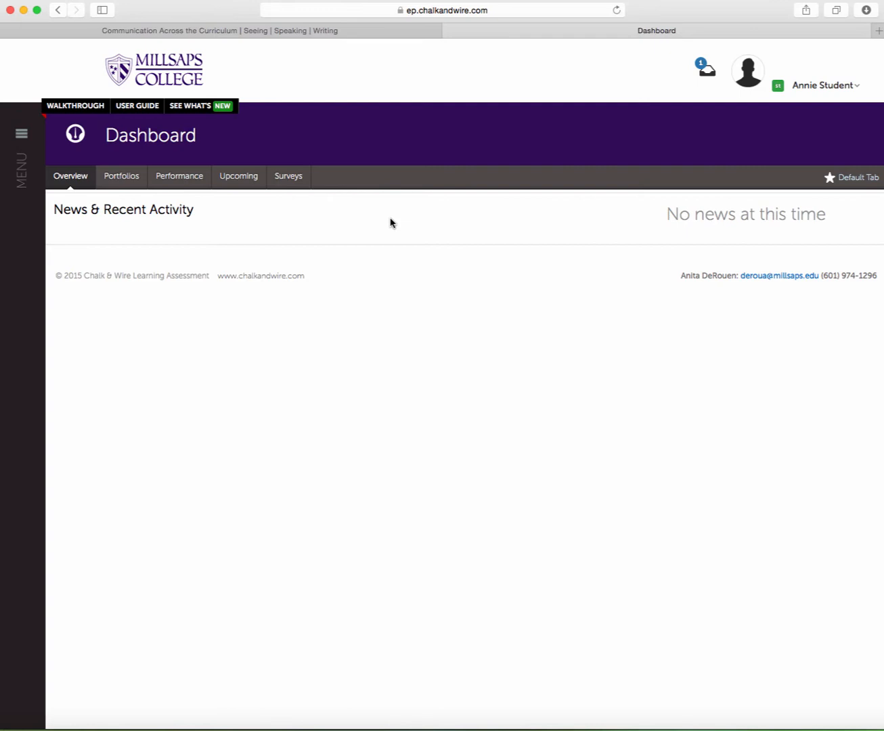
Step: Read the single system welcome message in the Inbox, then return to My Coursework
{"action": "left_click", "coordinate": [711, 77]}
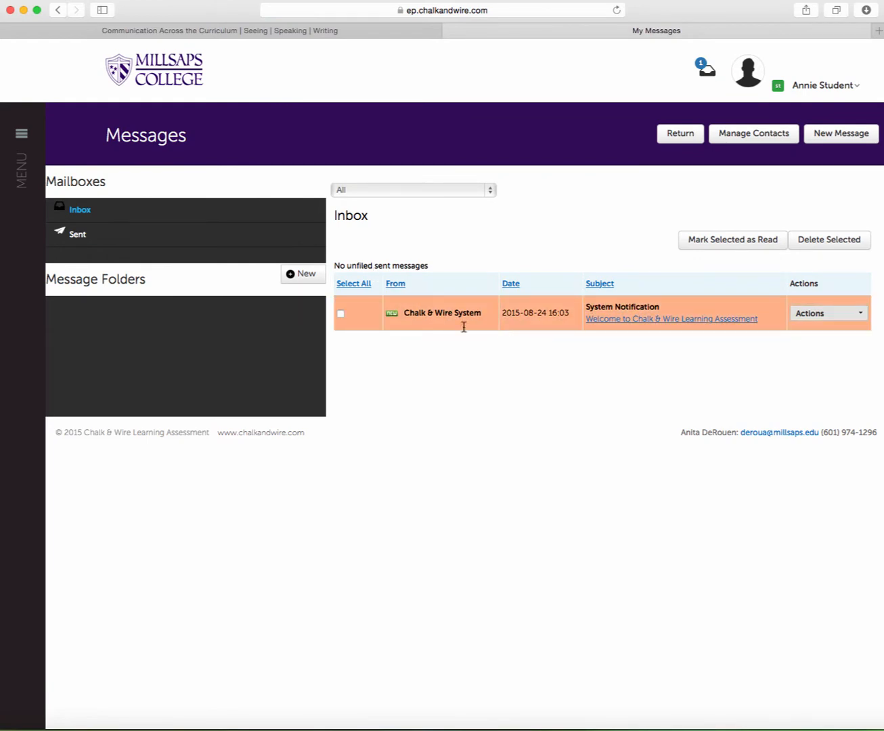
{"action": "left_click", "coordinate": [681, 134]}
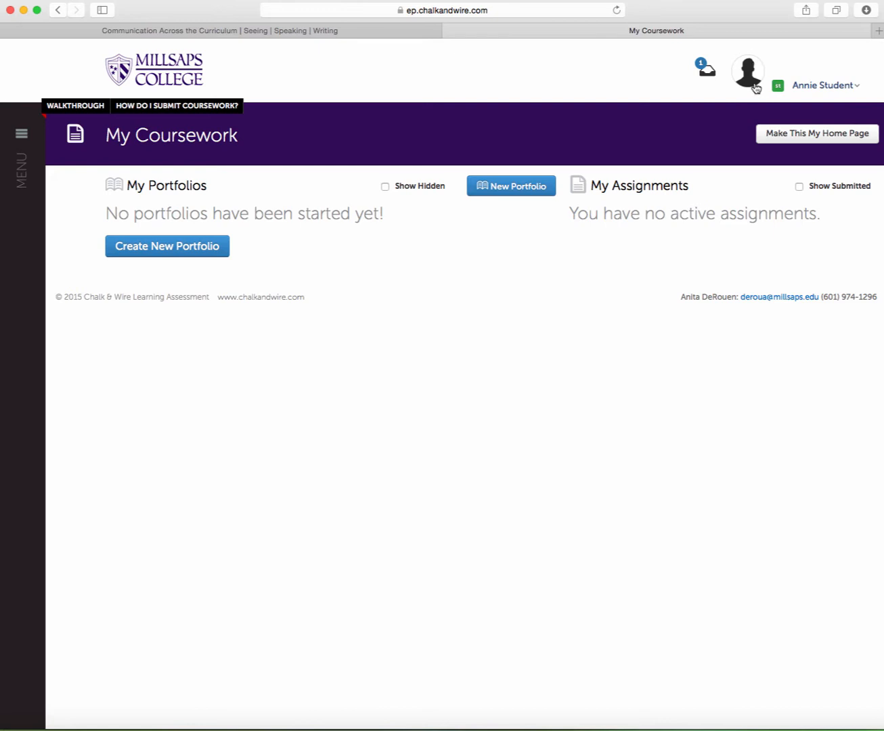
Step: Go to My Profile from the user name menu and choose Edit Profile under Profile Actions
{"action": "left_click", "coordinate": [806, 89]}
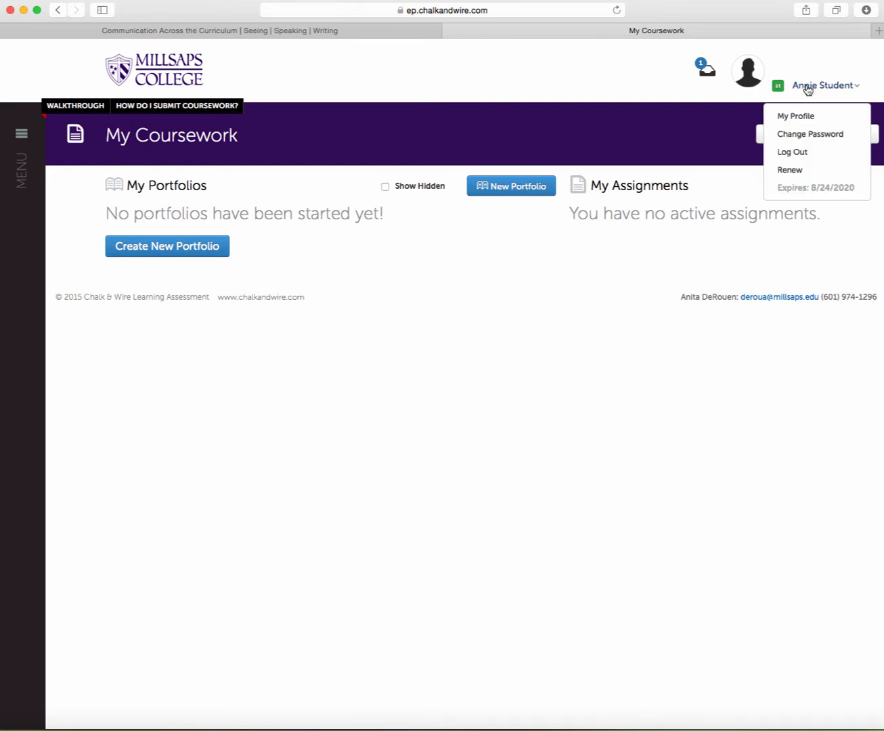
{"action": "left_click", "coordinate": [795, 117]}
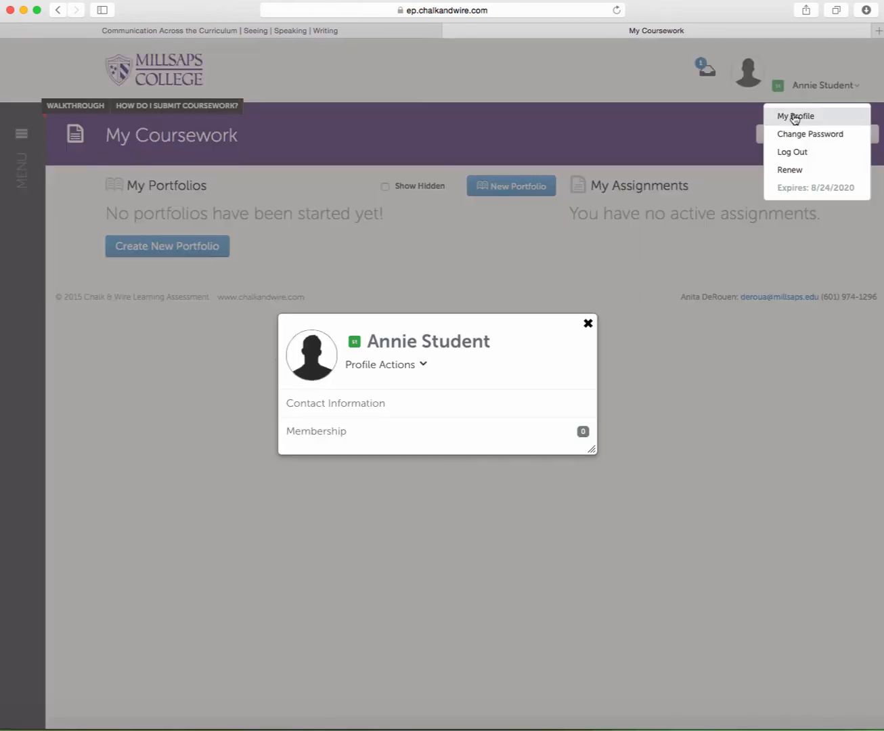
{"action": "left_click", "coordinate": [425, 365]}
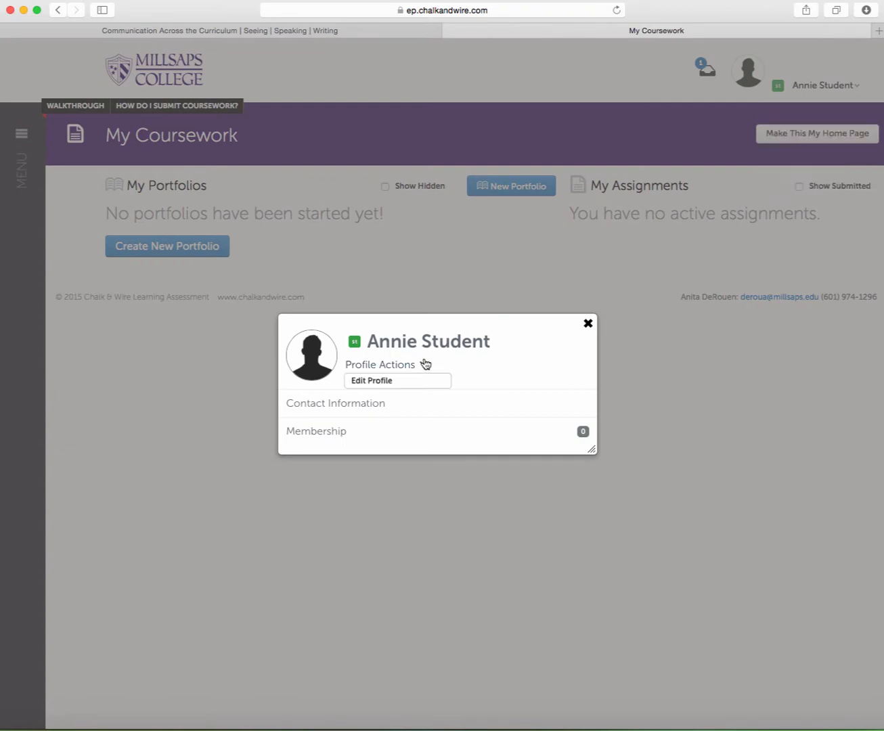
{"action": "left_click", "coordinate": [381, 382]}
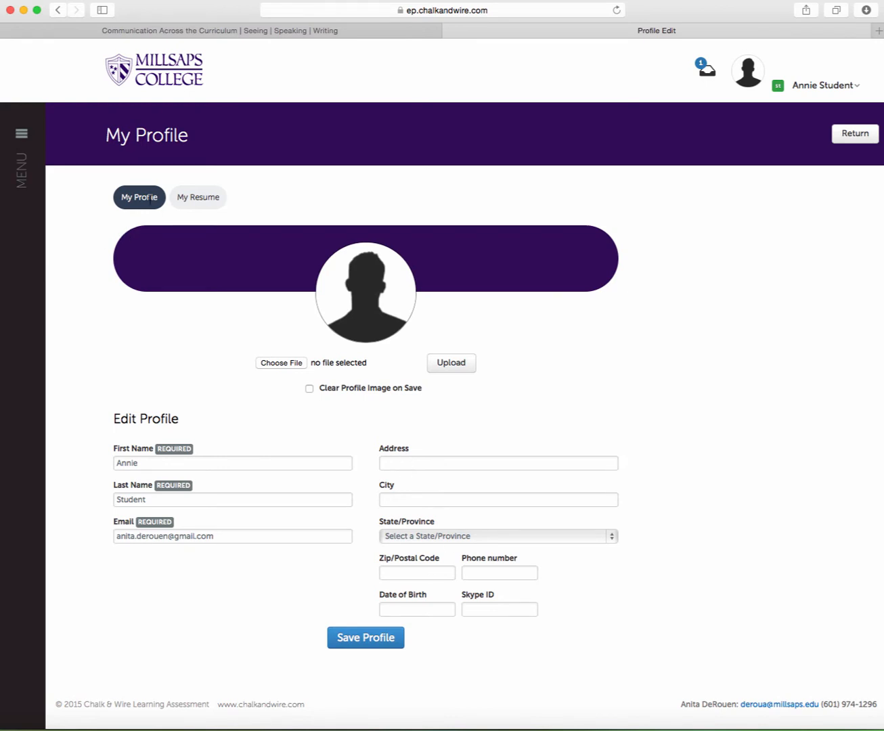
Step: Review the empty Resume Editor under My Resume, then go back to the Dashboard through the MENU sidebar
{"action": "left_click", "coordinate": [193, 199]}
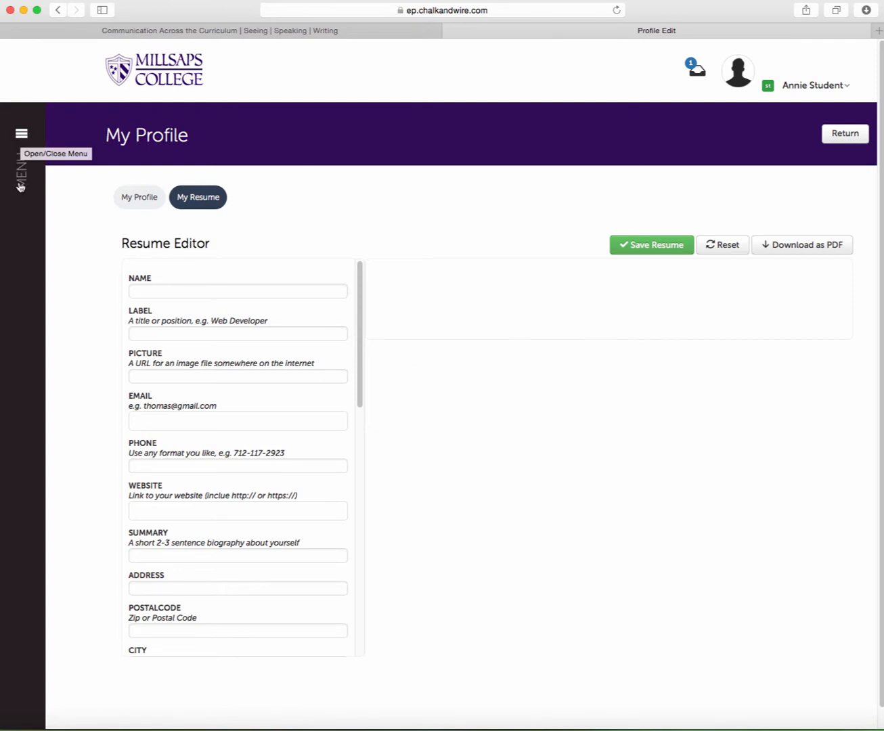
{"action": "left_click", "coordinate": [21, 135]}
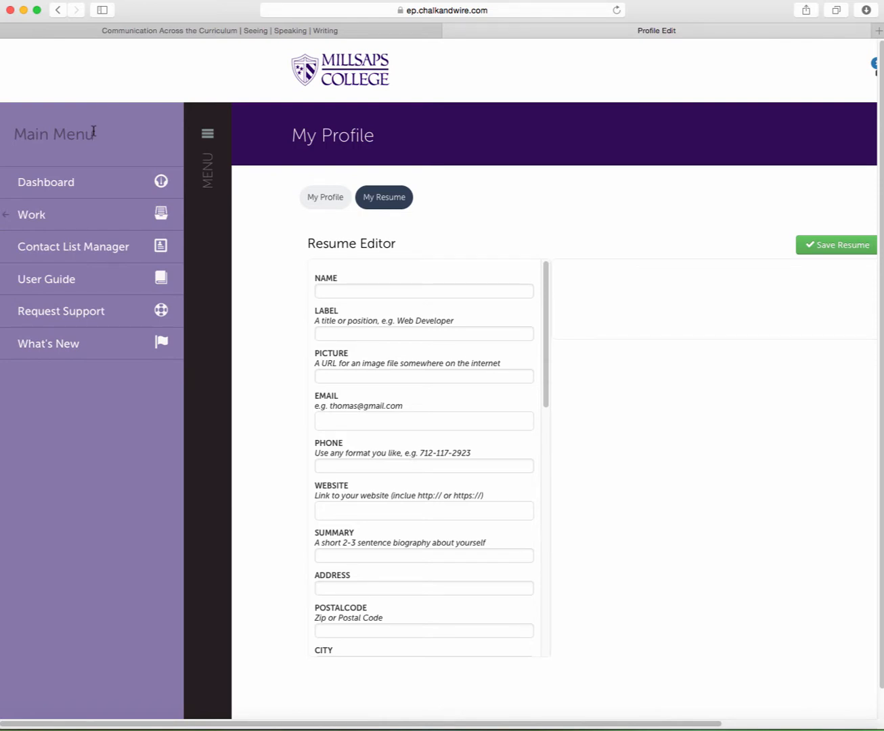
{"action": "left_click", "coordinate": [47, 185]}
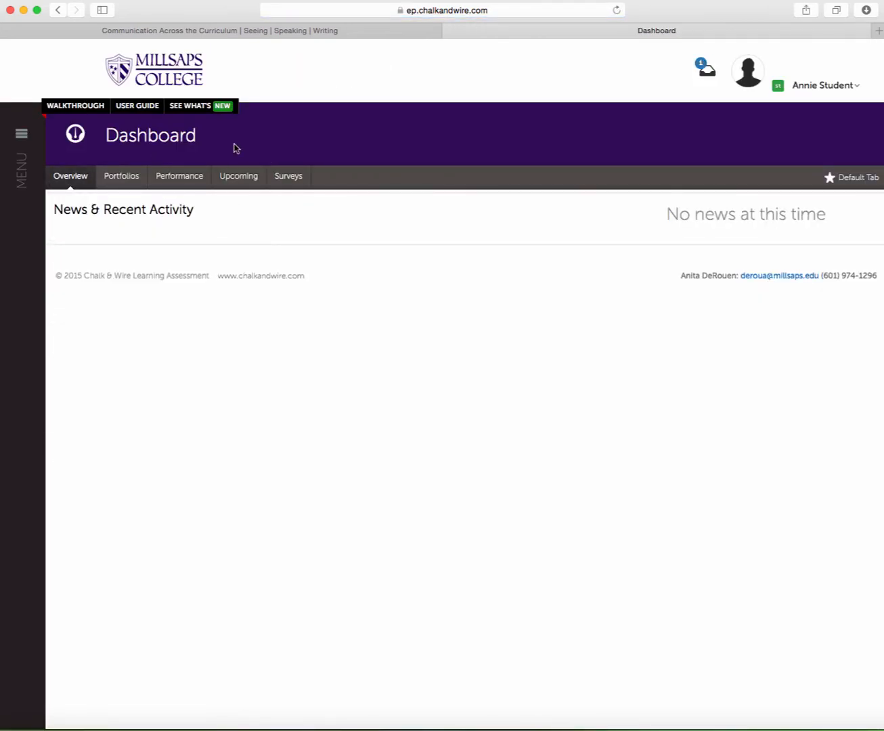
Step: Expand the MENU hamburger on the left sidebar of the Dashboard Overview
{"action": "left_click", "coordinate": [22, 147]}
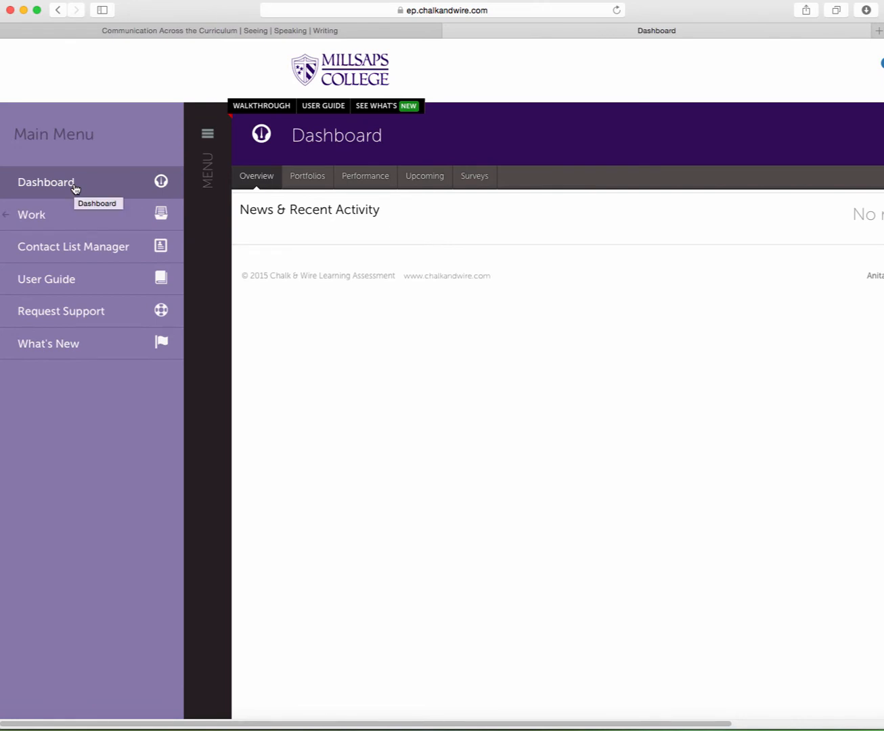
Step: Choose Dashboard in the Main Menu to close it and reload the Overview
{"action": "left_click", "coordinate": [136, 186]}
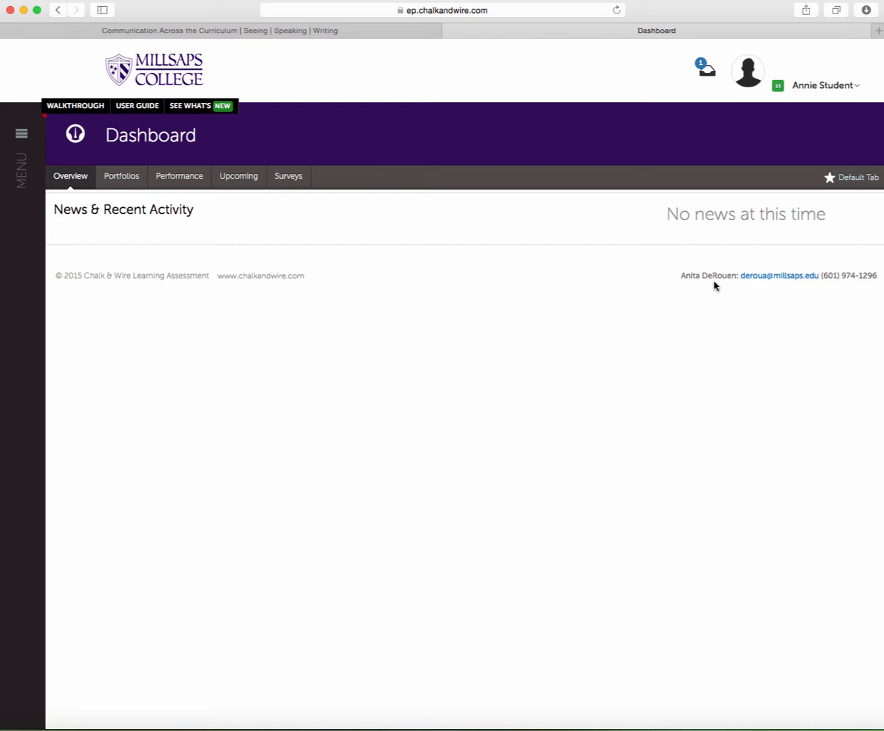
Step: Switch the Dashboard to the Portfolios tab and star it as the default tab
{"action": "left_click", "coordinate": [122, 180]}
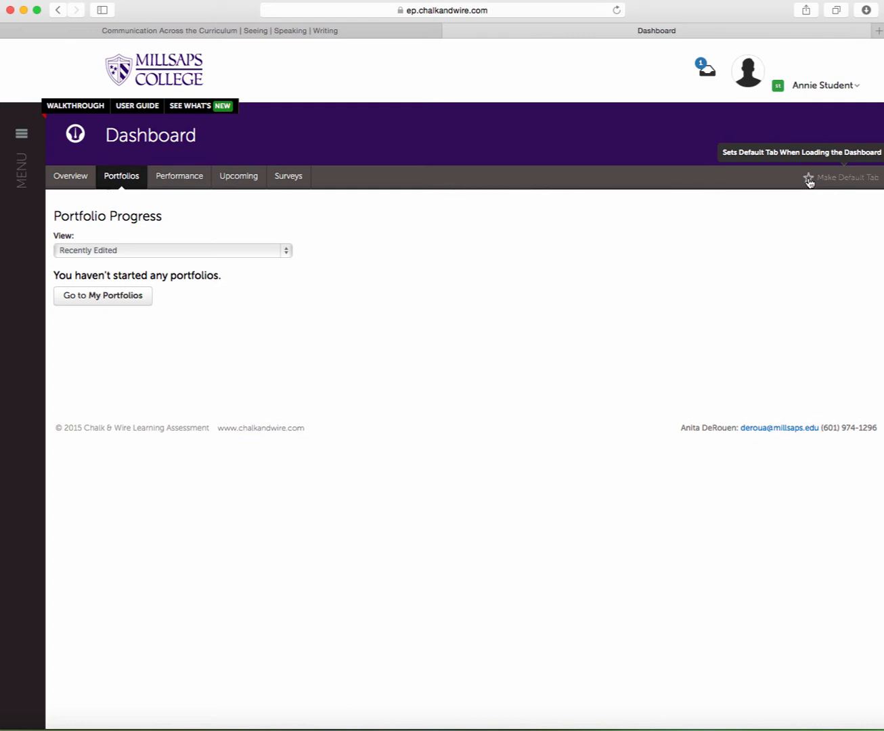
{"action": "left_click", "coordinate": [808, 178]}
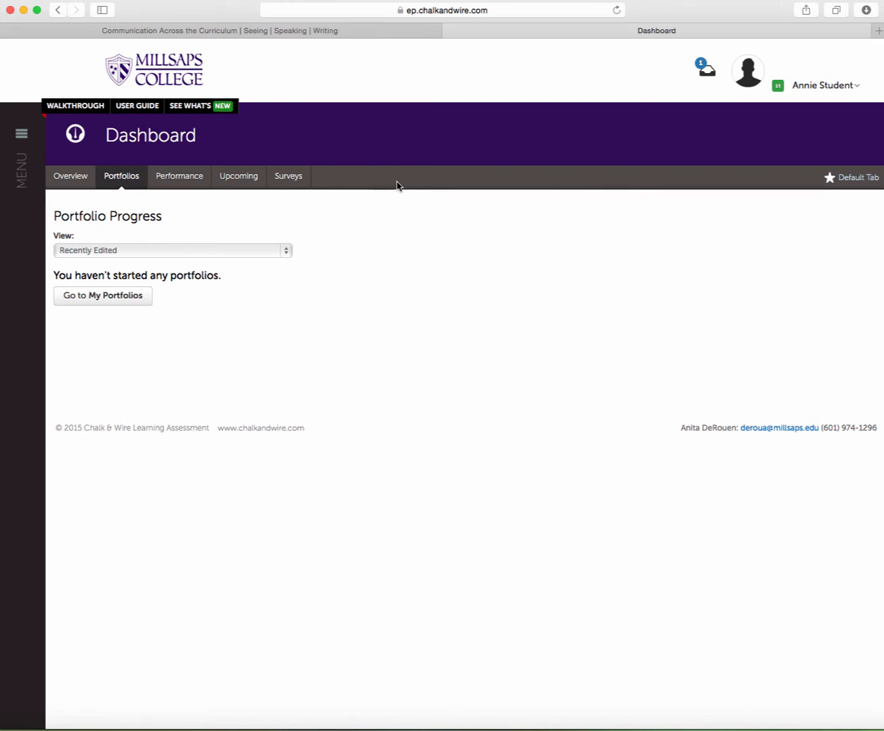
{"action": "left_click", "coordinate": [180, 177]}
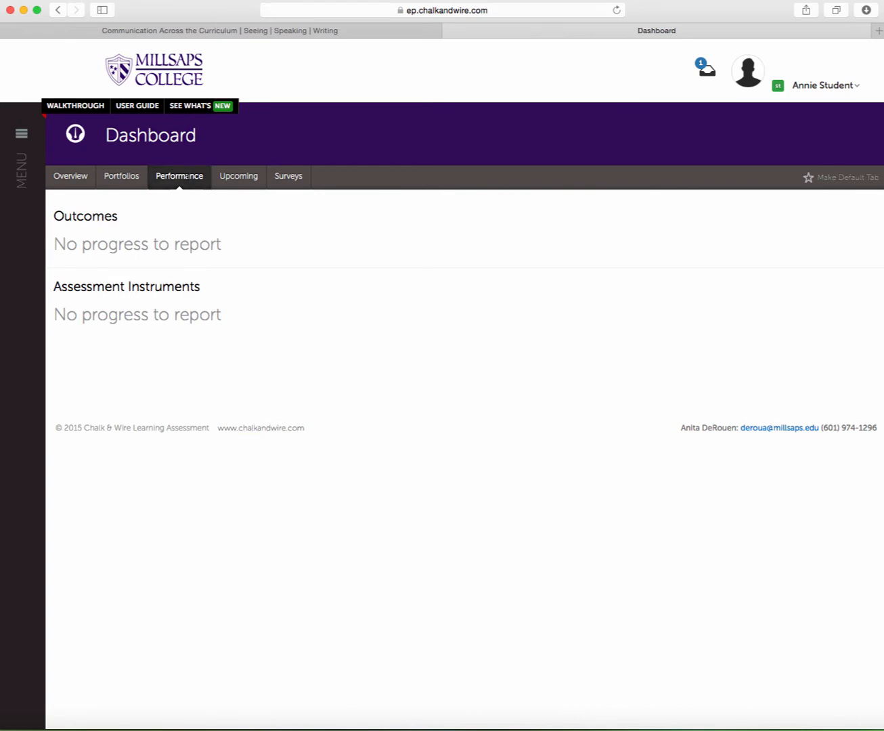
{"action": "left_click", "coordinate": [241, 178]}
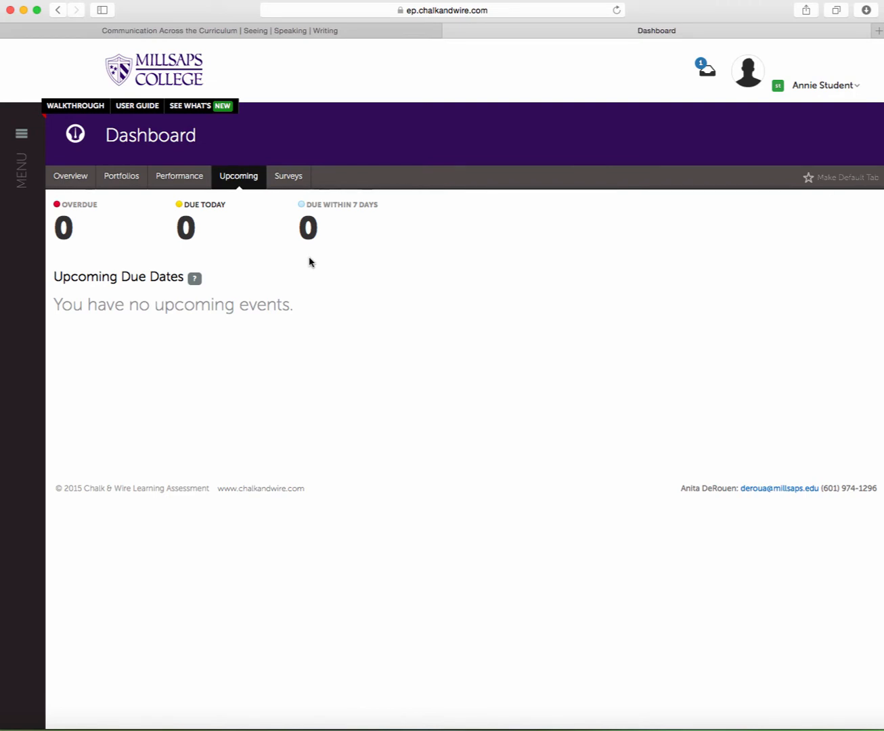
{"action": "left_click", "coordinate": [288, 177]}
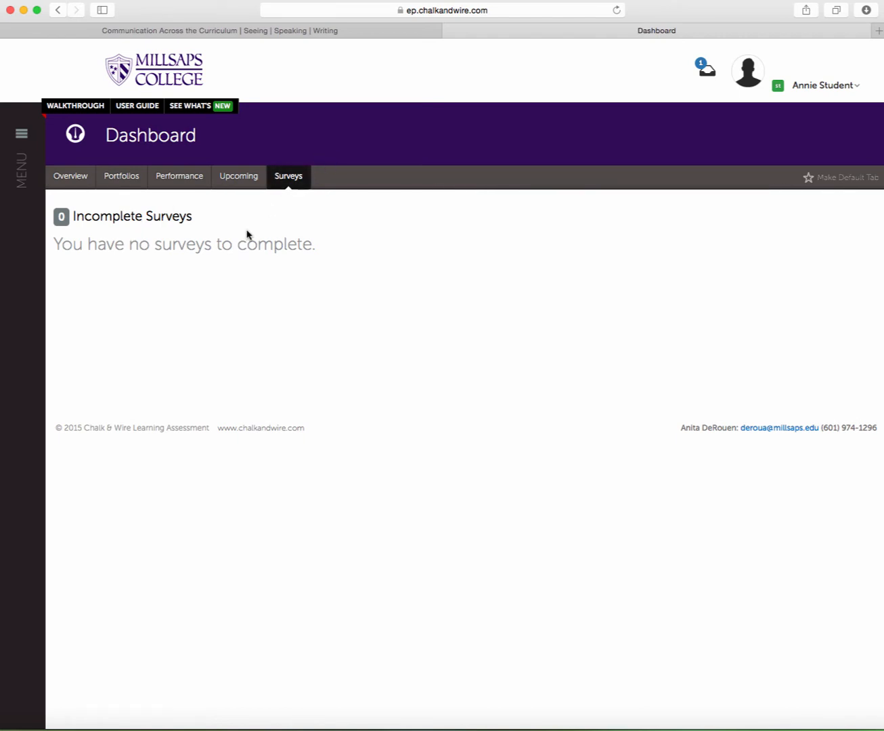
{"action": "left_click", "coordinate": [112, 176]}
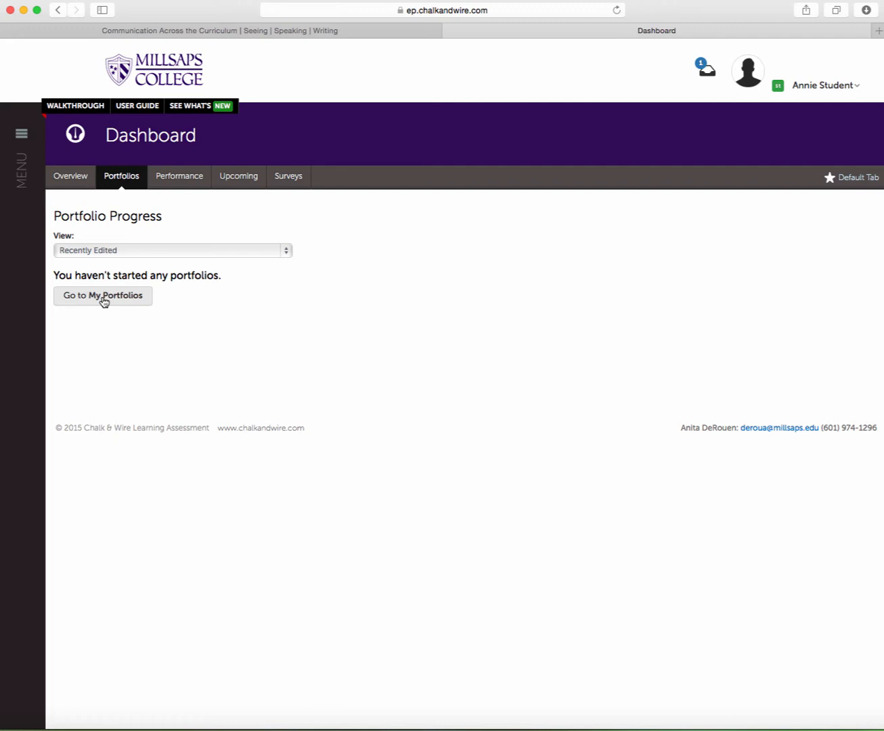
Step: Navigate through MENU > Work > My Coursework
{"action": "left_click", "coordinate": [23, 139]}
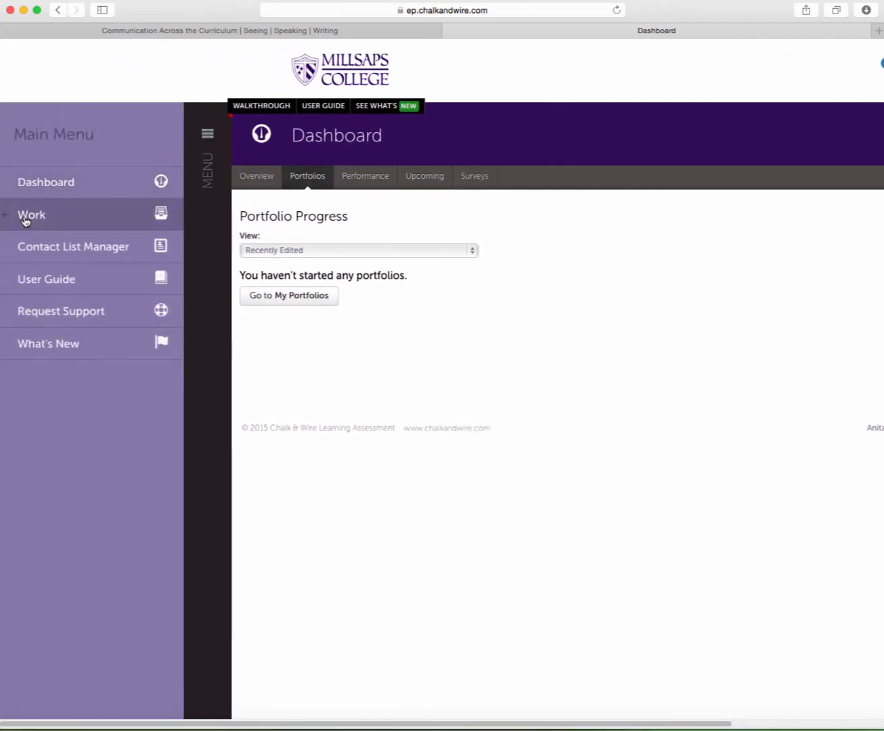
{"action": "left_click", "coordinate": [31, 215]}
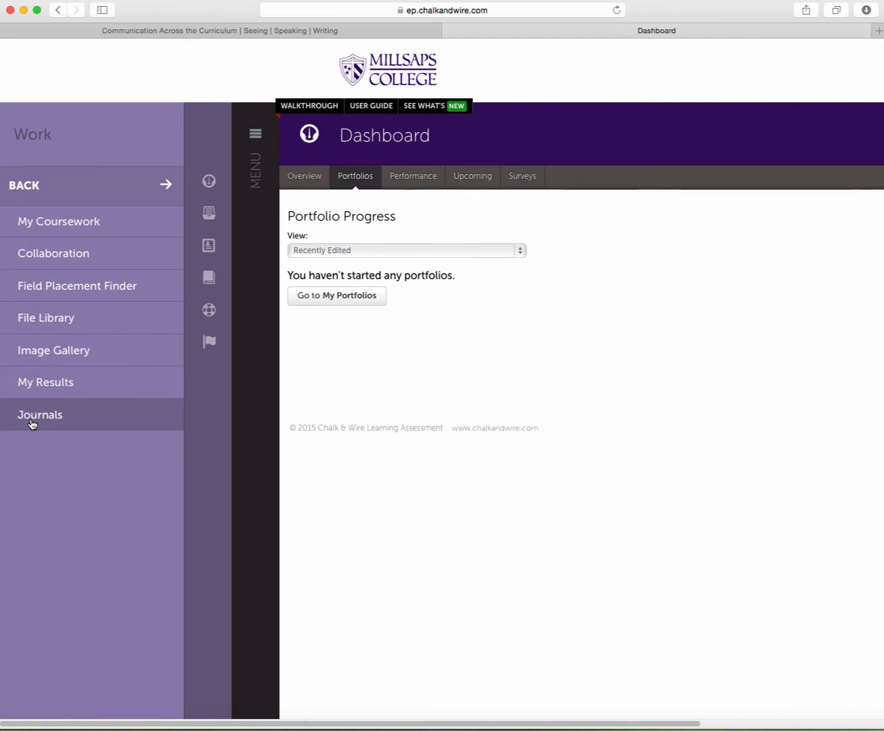
{"action": "left_click", "coordinate": [70, 223]}
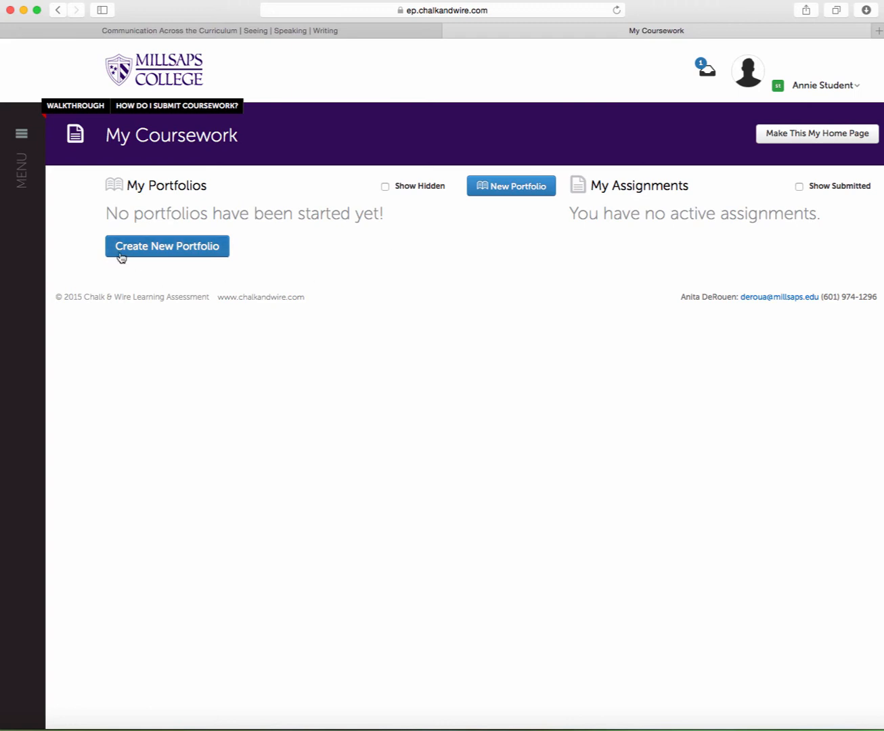
Step: Start a new portfolio named 'Compass Portfolio' with Compass--Year One as its table of contents
{"action": "left_click", "coordinate": [173, 250]}
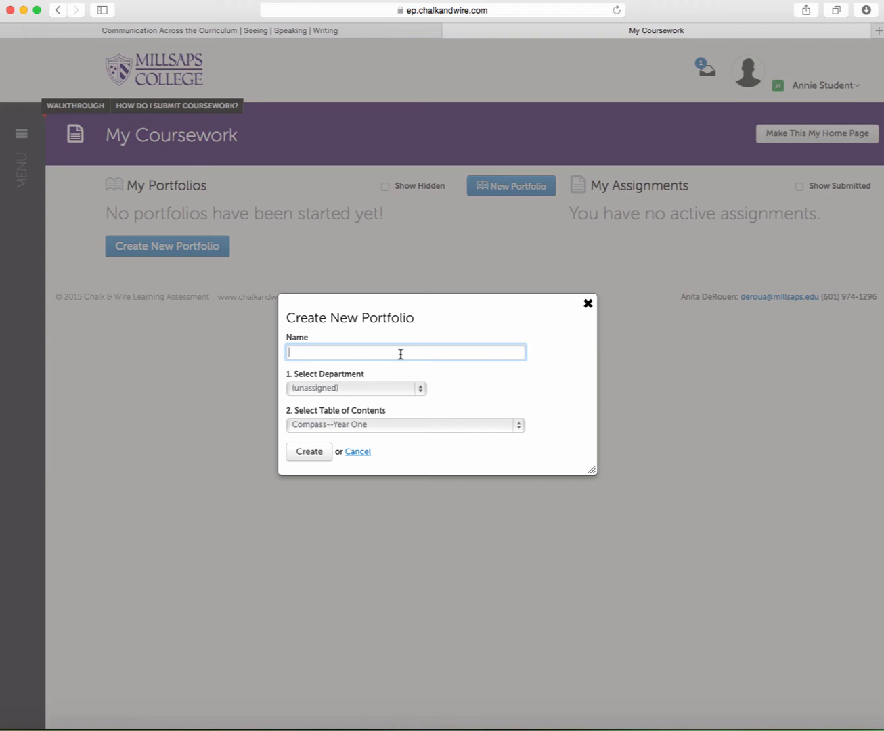
{"action": "type", "text": "Compass Portfolio"}
{"action": "left_click", "coordinate": [383, 429]}
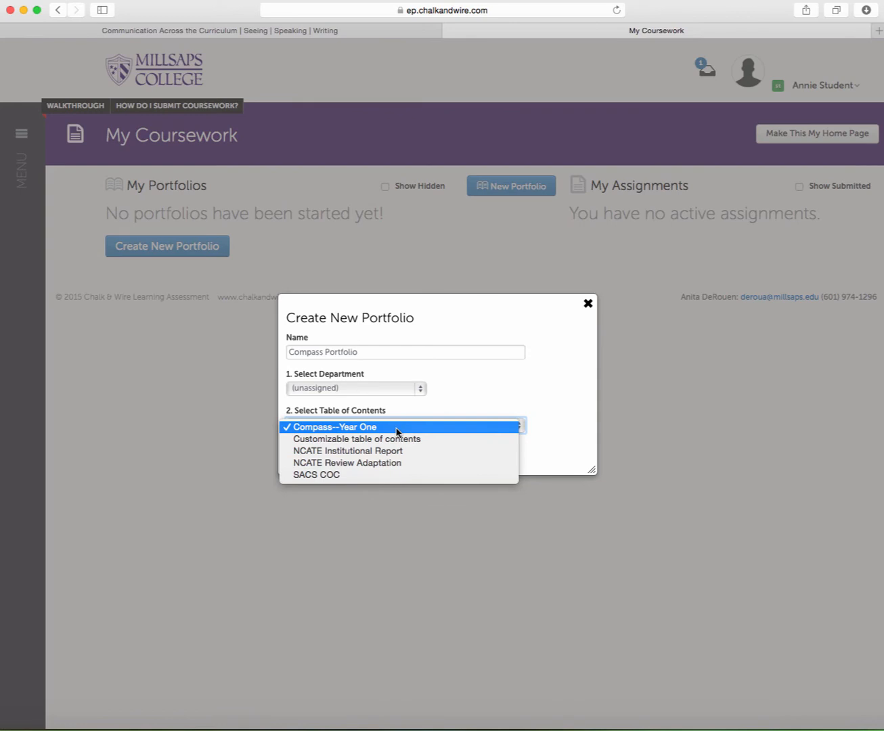
{"action": "left_click", "coordinate": [351, 427]}
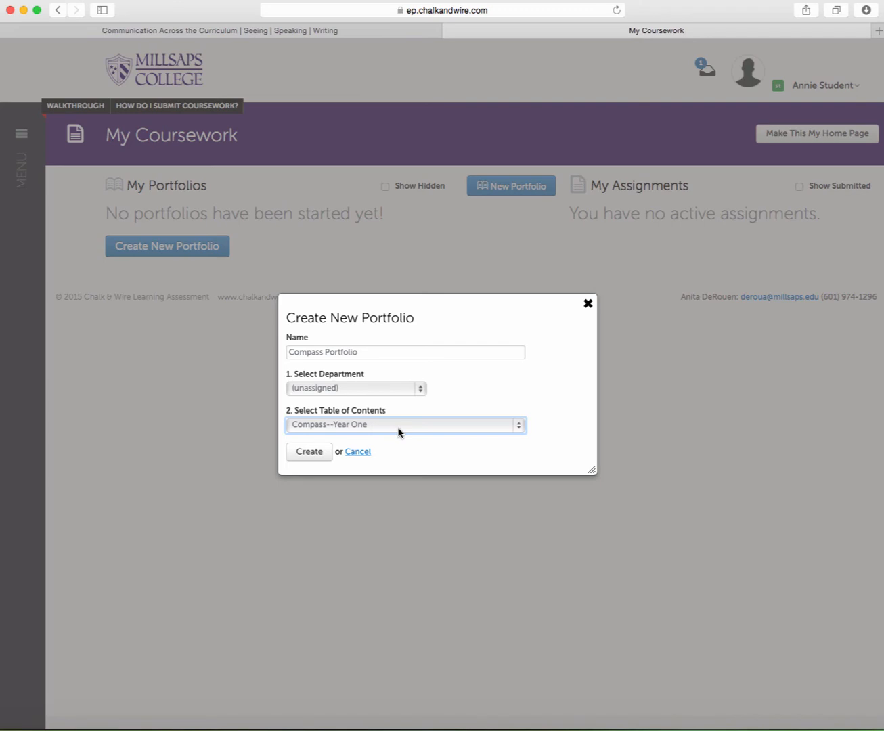
Step: Create the Compass Portfolio, glance at its Setup panel, then expand 'How will I be assessed?'
{"action": "left_click", "coordinate": [313, 456]}
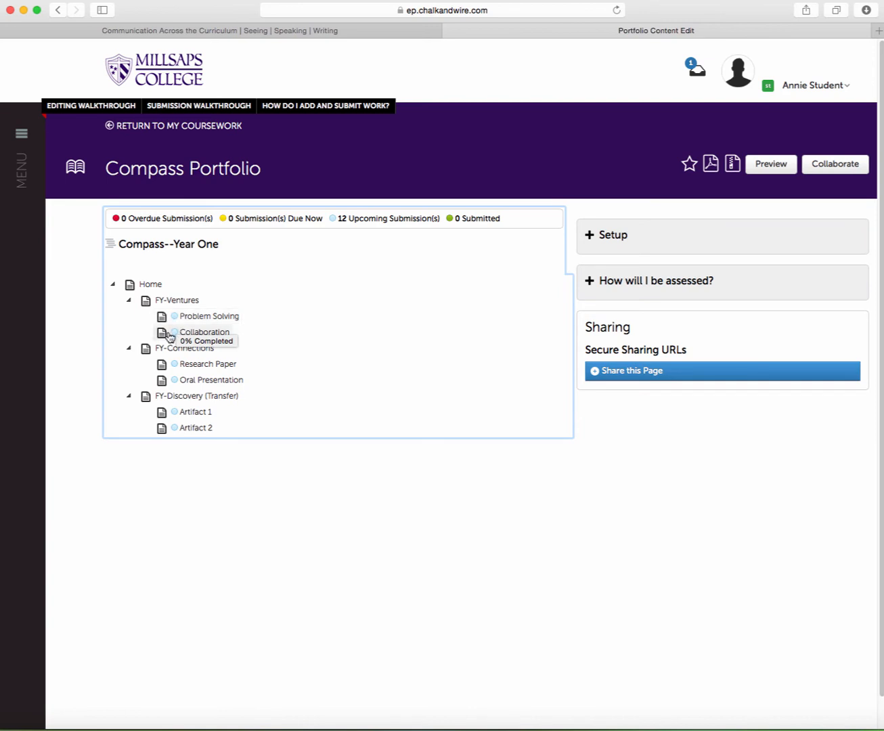
{"action": "left_click", "coordinate": [590, 236]}
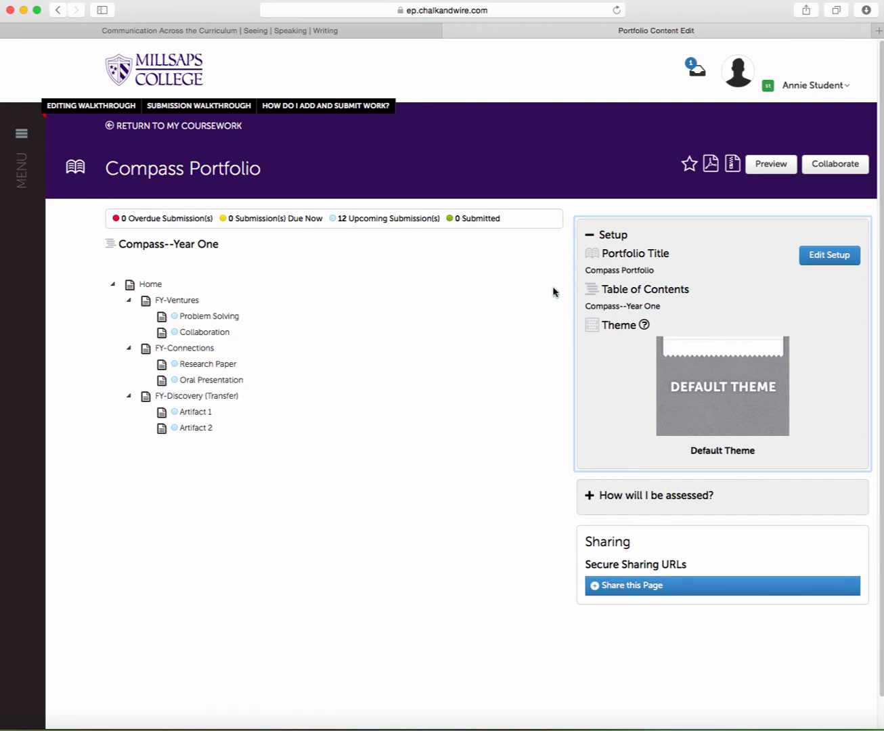
{"action": "left_click", "coordinate": [590, 235]}
{"action": "left_click", "coordinate": [590, 281]}
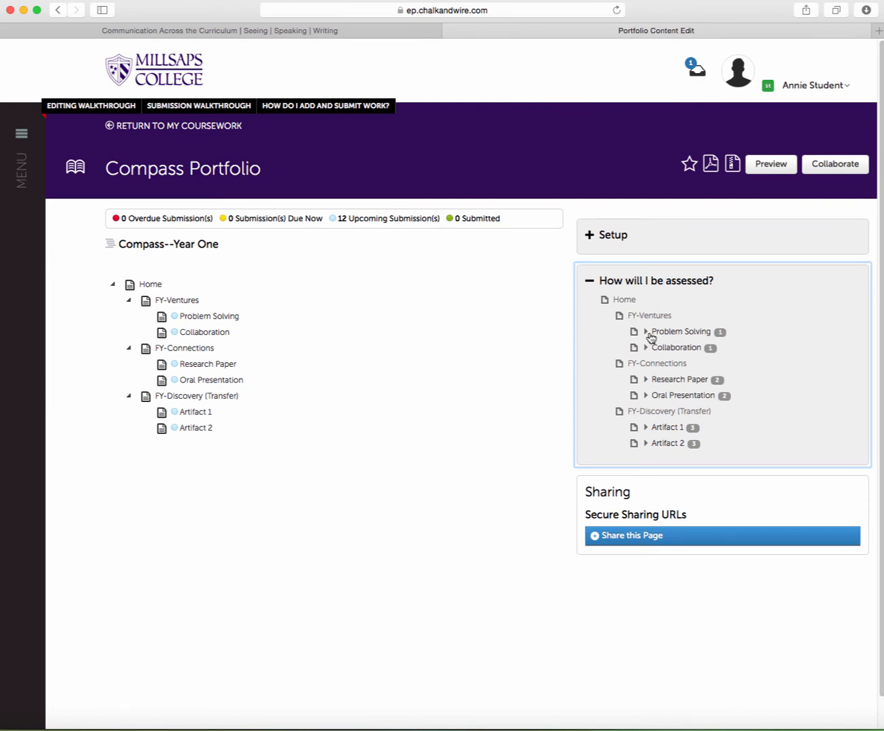
Step: Check and re-collapse Problem Solving's linked assessment, then collapse the How will I be assessed? panel
{"action": "left_click", "coordinate": [645, 333]}
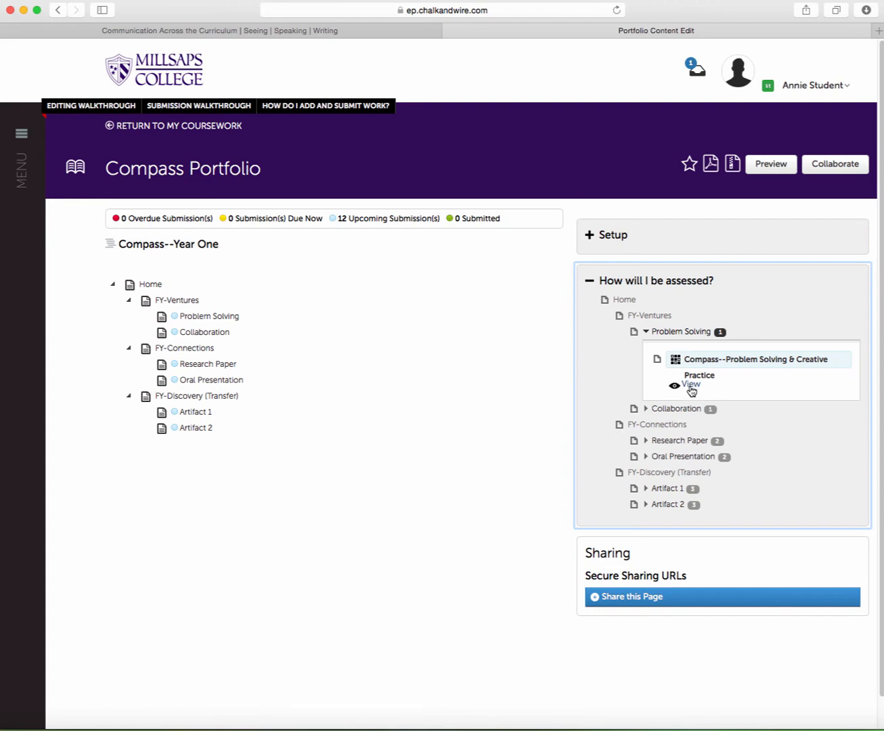
{"action": "left_click", "coordinate": [647, 333]}
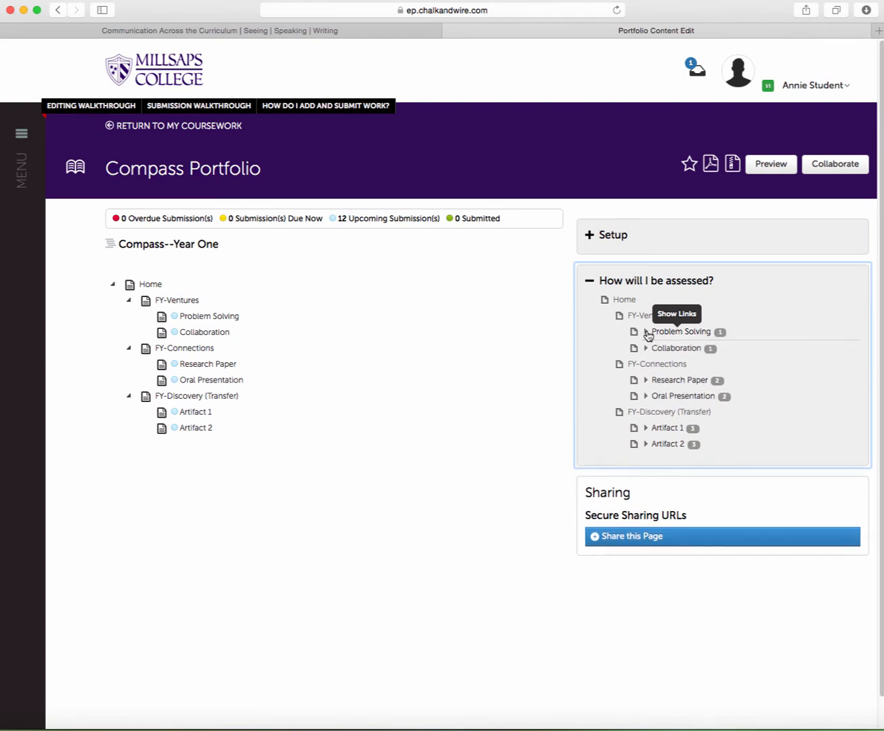
{"action": "left_click", "coordinate": [590, 283]}
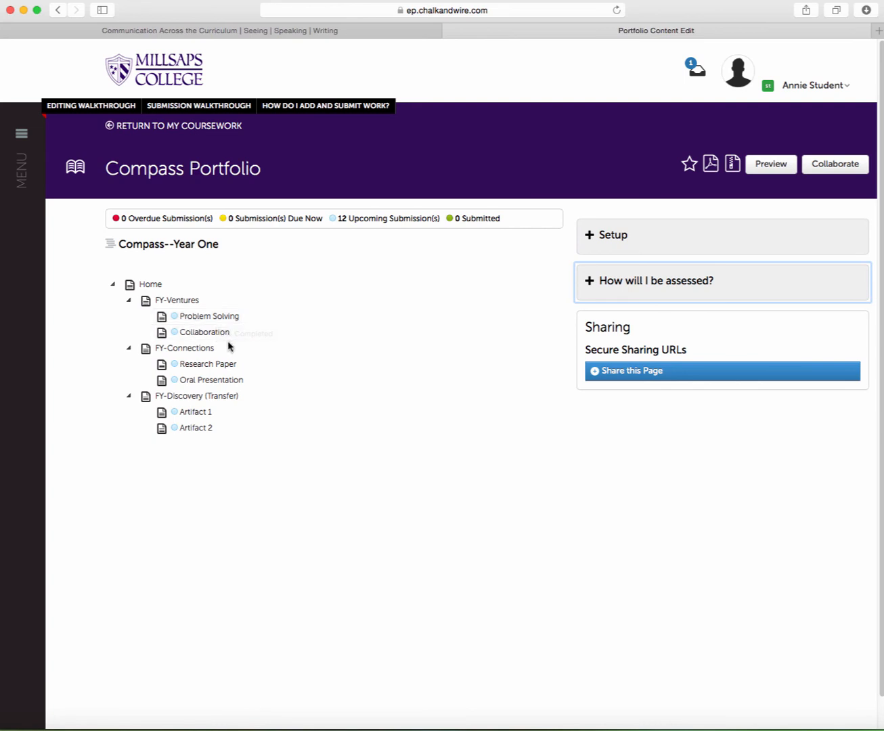
Step: Open the empty Problem Solving page and show its Add Content options
{"action": "left_click", "coordinate": [216, 319]}
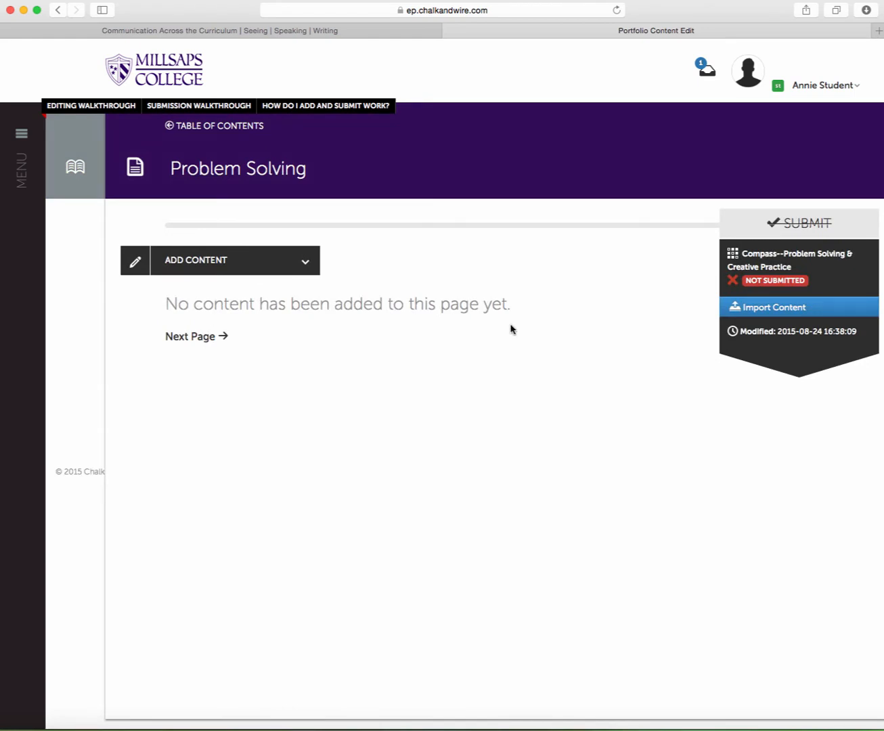
{"action": "left_click", "coordinate": [306, 265]}
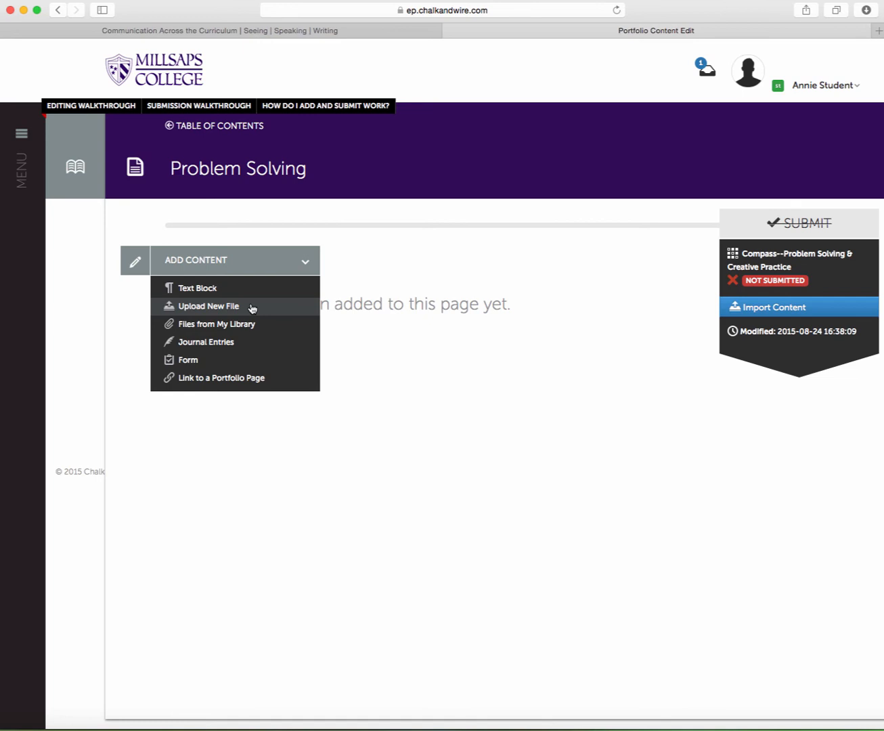
Step: Queue APPROVED_AY_2015-2016_schedule_grid.pdf and the Office Hours Word document in the Add File dialog
{"action": "left_click", "coordinate": [211, 306]}
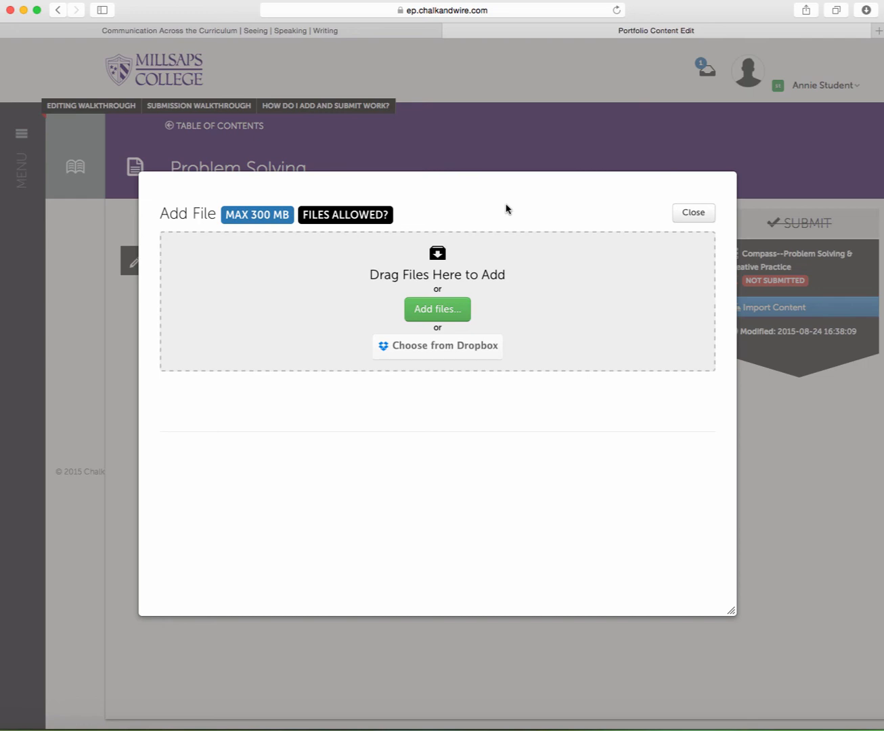
{"action": "left_click", "coordinate": [441, 313]}
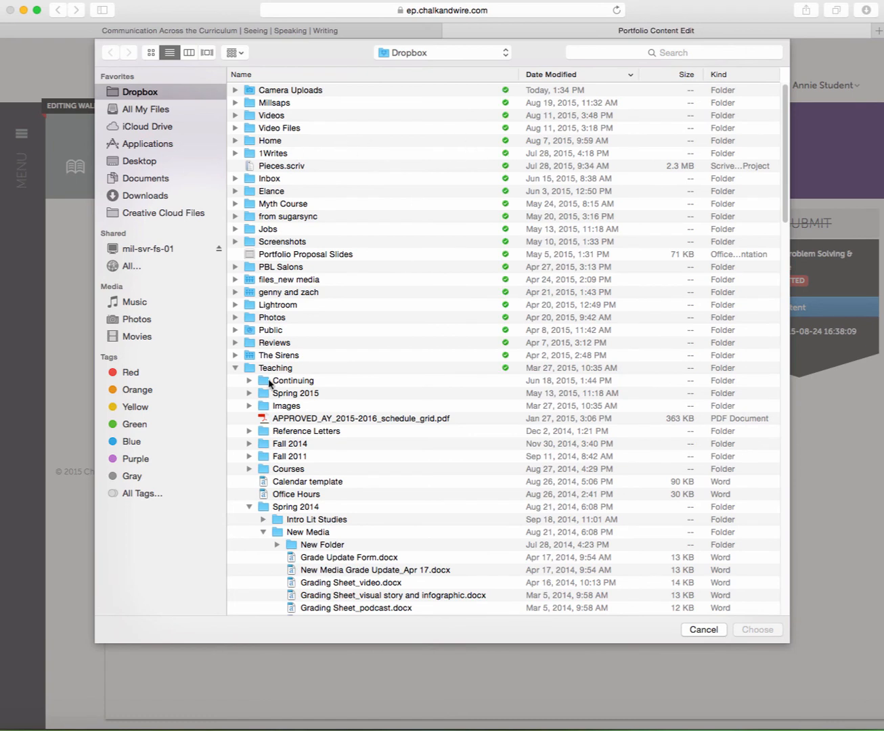
{"action": "left_click", "coordinate": [303, 420]}
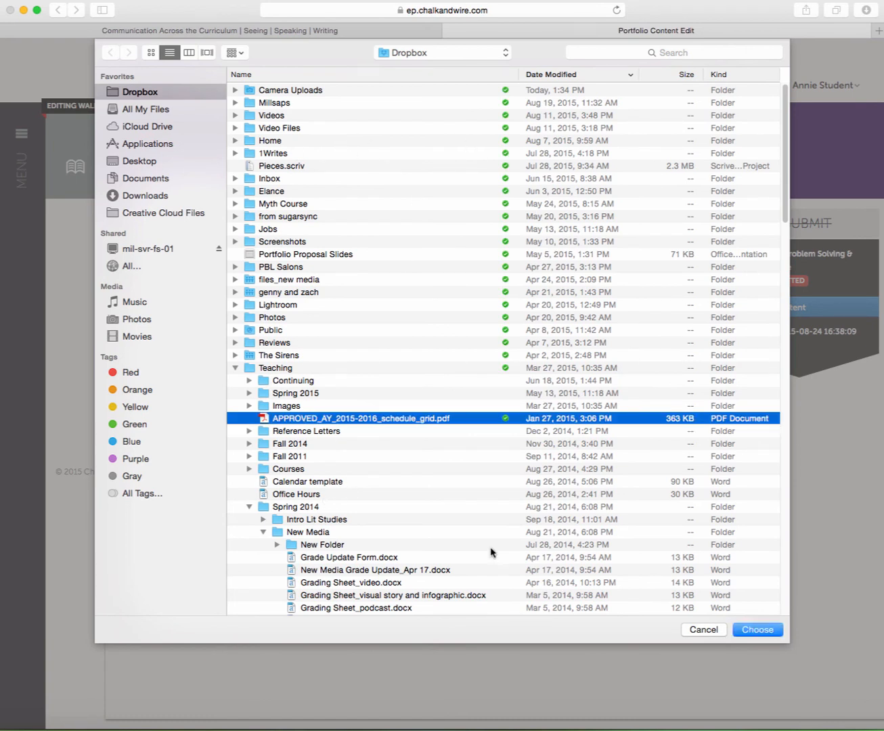
{"action": "left_click", "coordinate": [765, 632]}
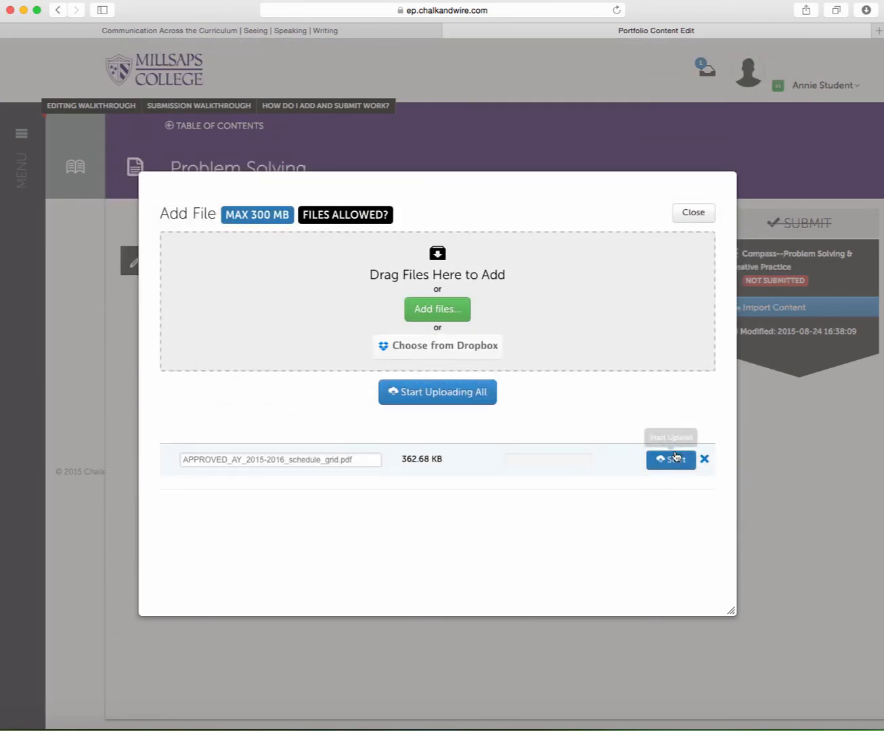
{"action": "left_click", "coordinate": [433, 308]}
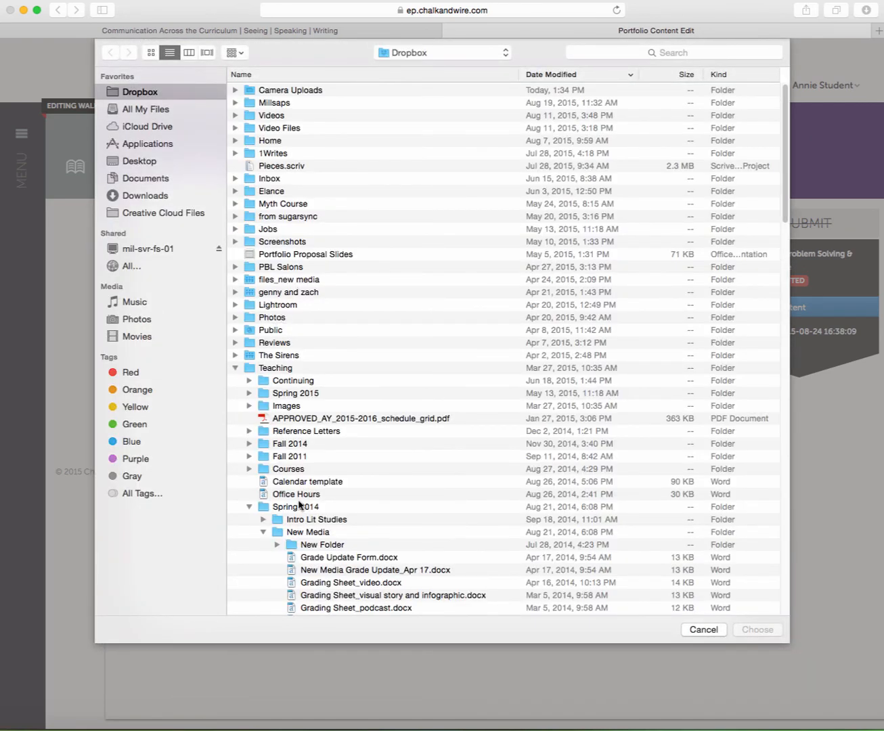
{"action": "left_click", "coordinate": [271, 494]}
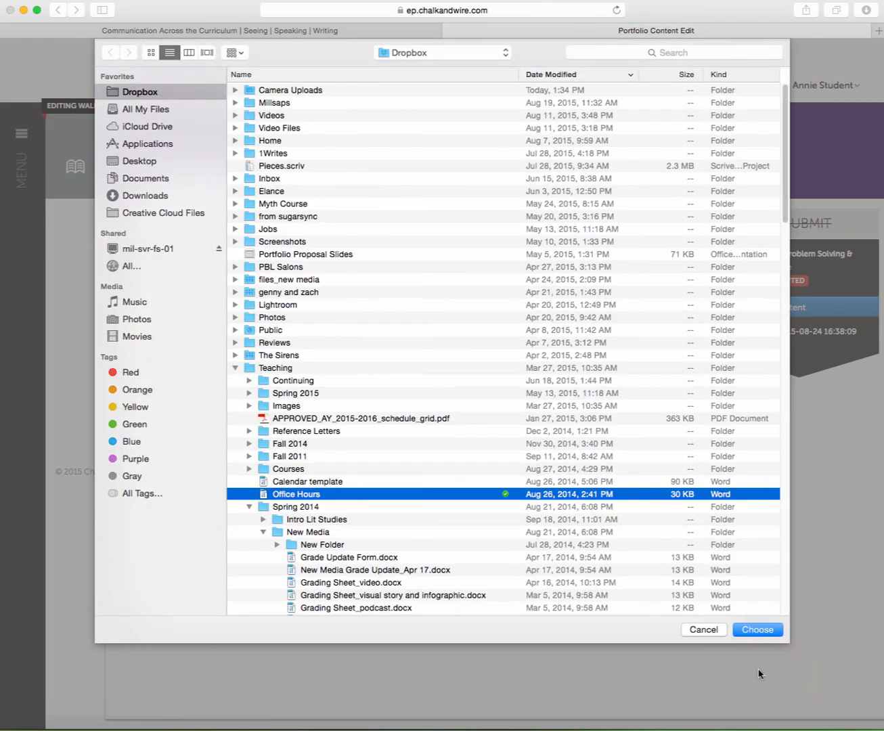
{"action": "left_click", "coordinate": [758, 629]}
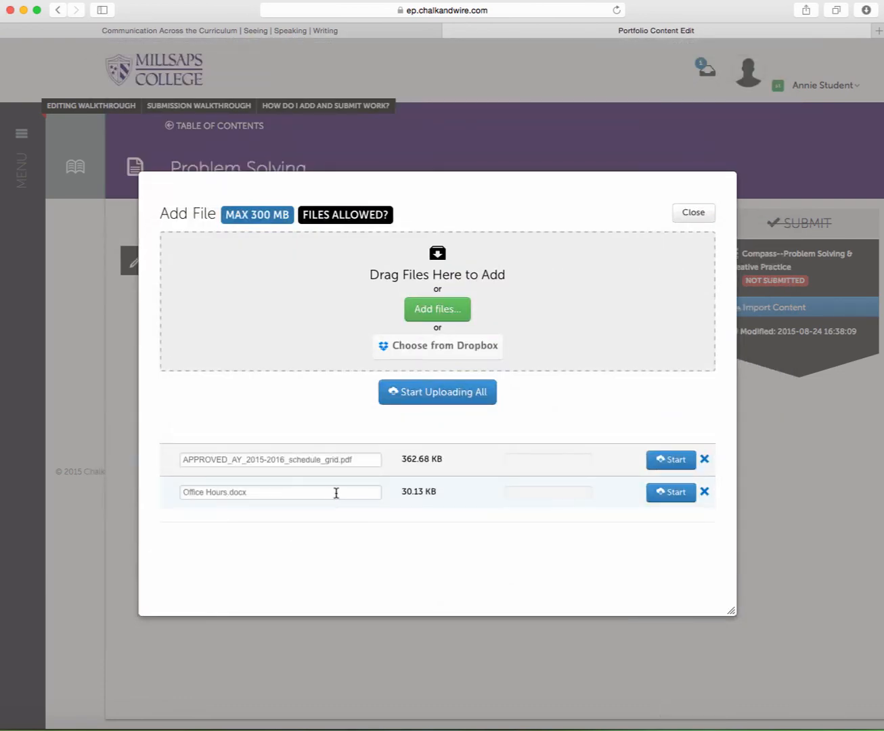
Step: Upload both queued files to the page and close the Add File dialog
{"action": "left_click", "coordinate": [667, 462]}
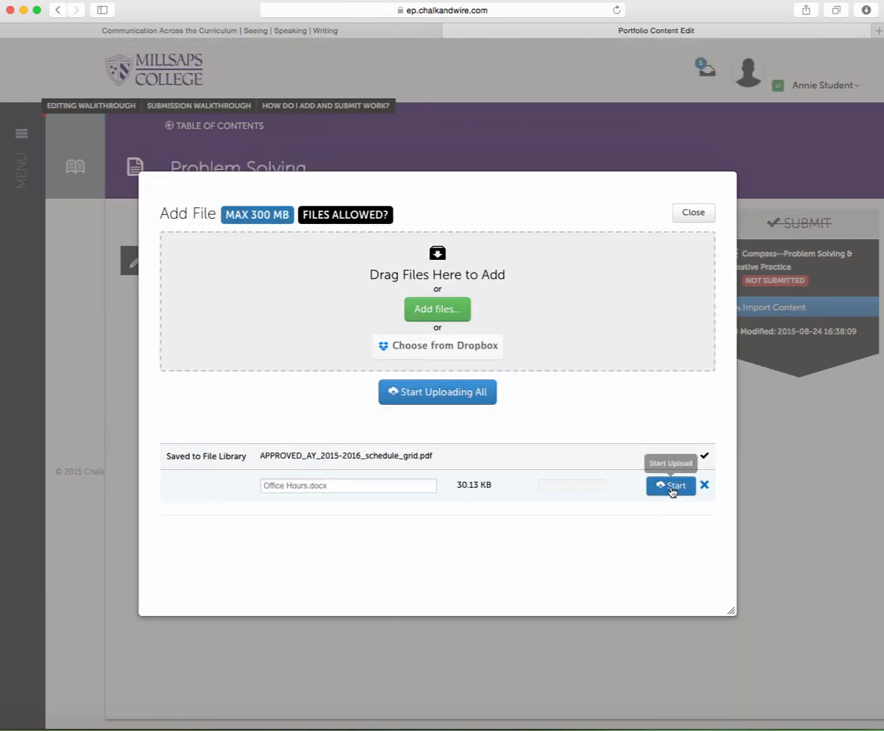
{"action": "left_click", "coordinate": [671, 491]}
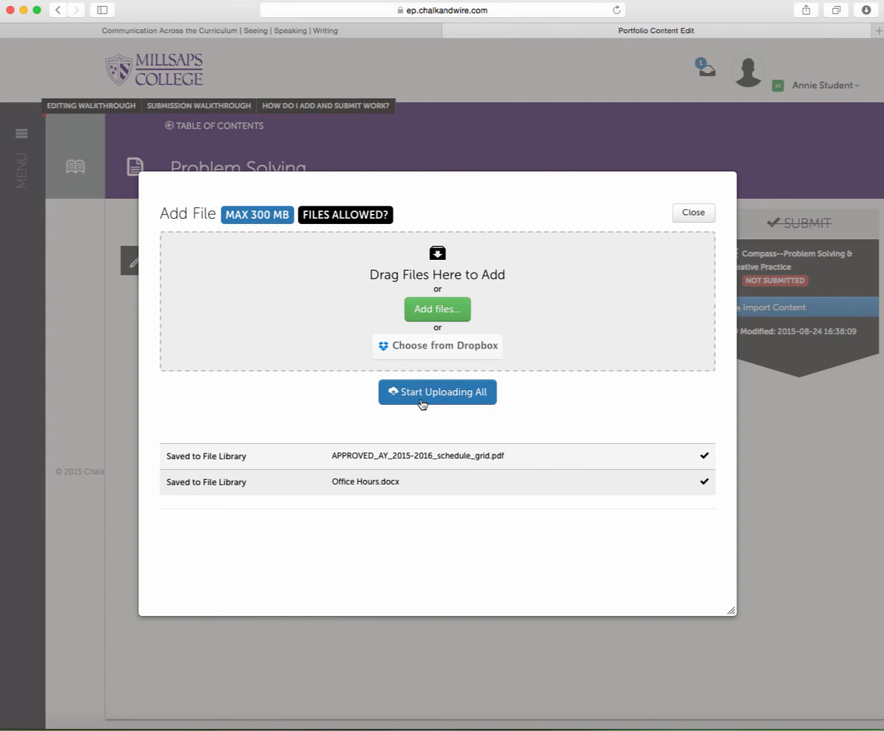
{"action": "left_click", "coordinate": [697, 214]}
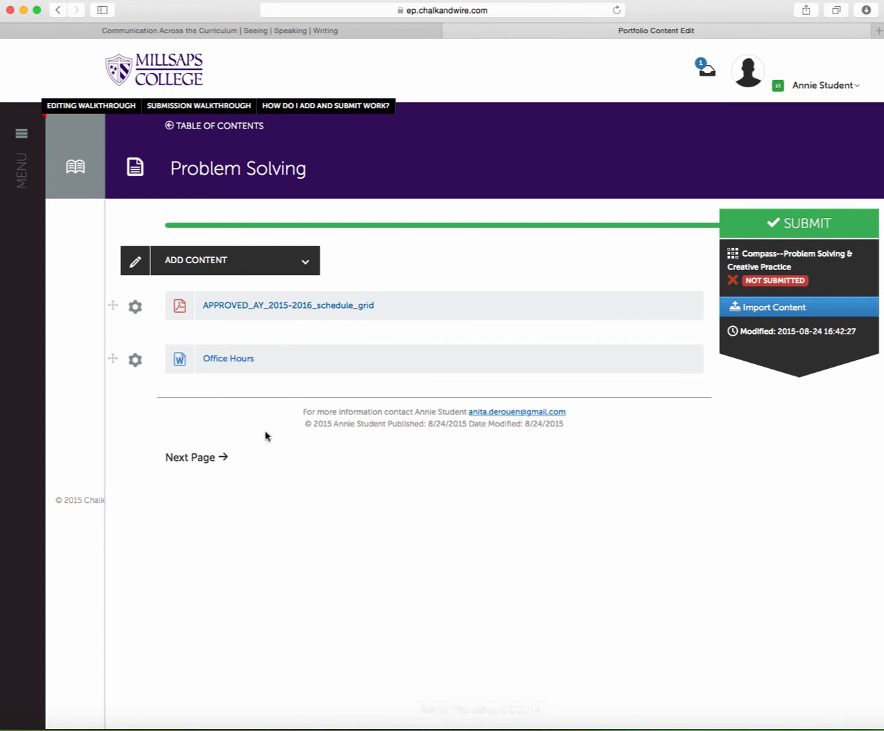
Step: Add and save a Text Block reading 'Welcome to my portfolio!' on the Problem Solving page
{"action": "left_click", "coordinate": [312, 263]}
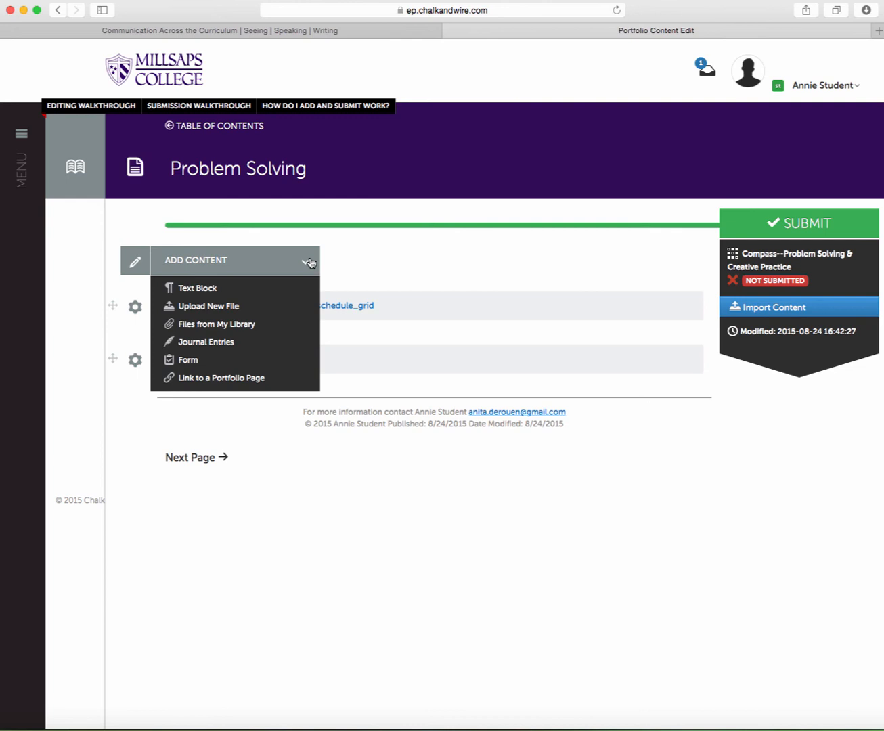
{"action": "left_click", "coordinate": [226, 292]}
{"action": "left_click", "coordinate": [458, 432]}
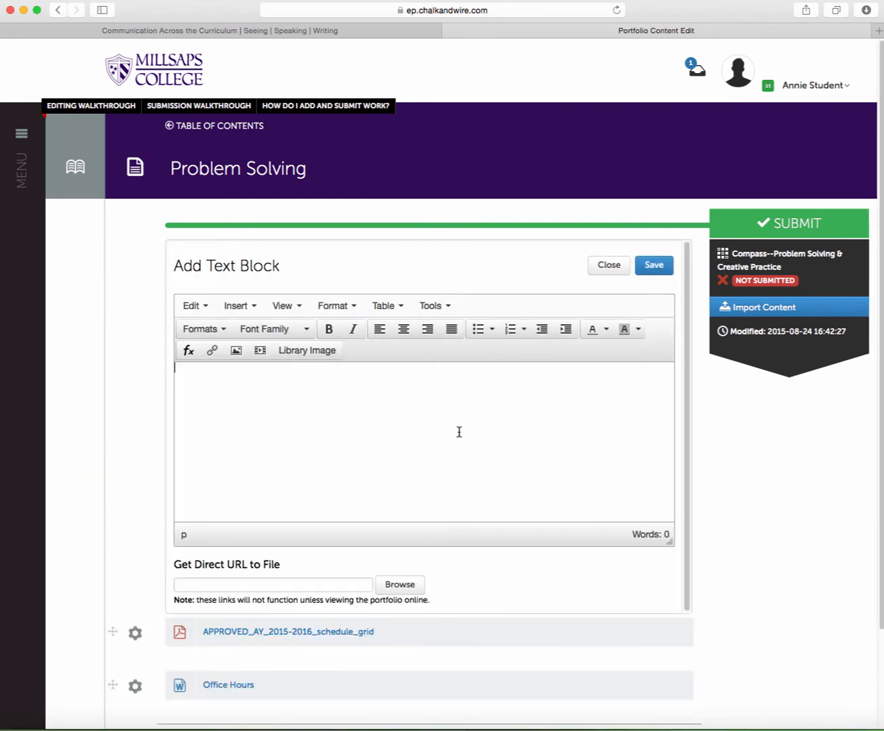
{"action": "type", "text": "Welcome to my portfolio!"}
{"action": "left_click", "coordinate": [652, 266]}
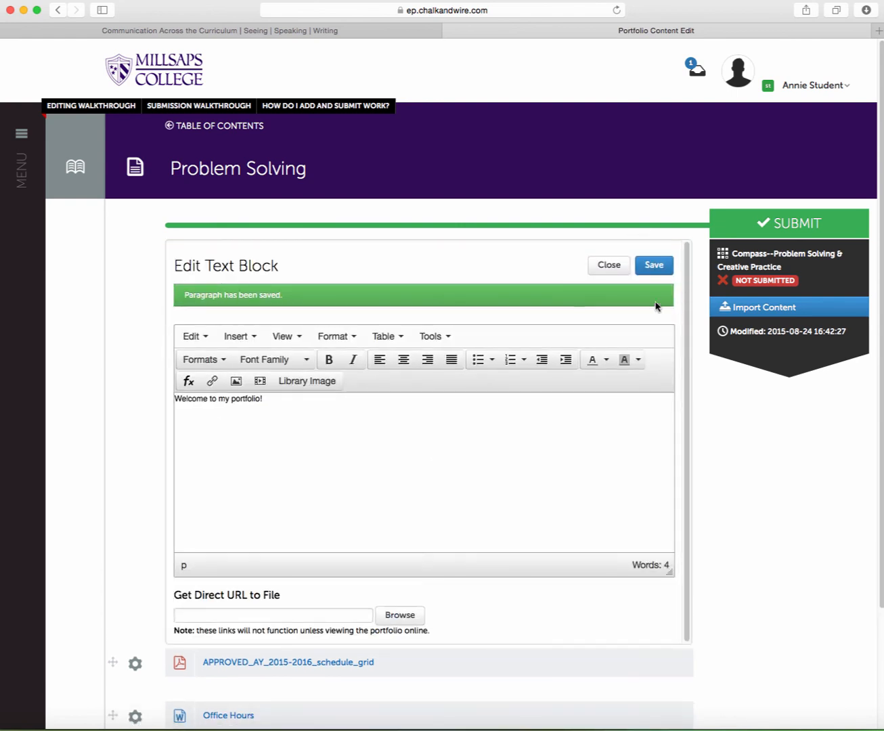
{"action": "left_click", "coordinate": [650, 268]}
{"action": "scroll", "coordinate": [727, 445], "scroll_direction": "down", "scroll_amount": 2}
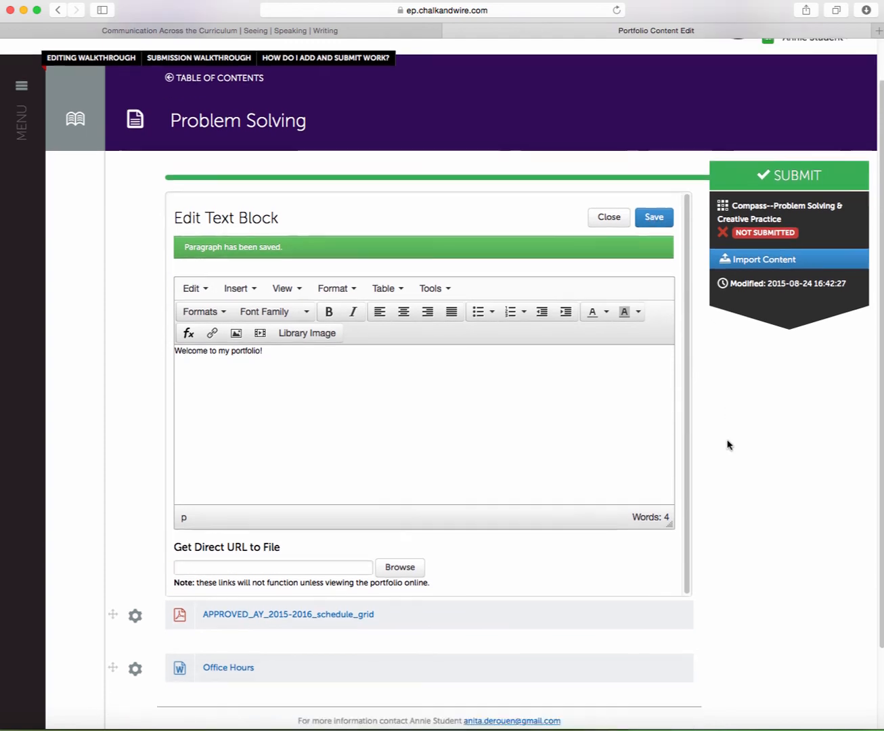
{"action": "left_click", "coordinate": [607, 217]}
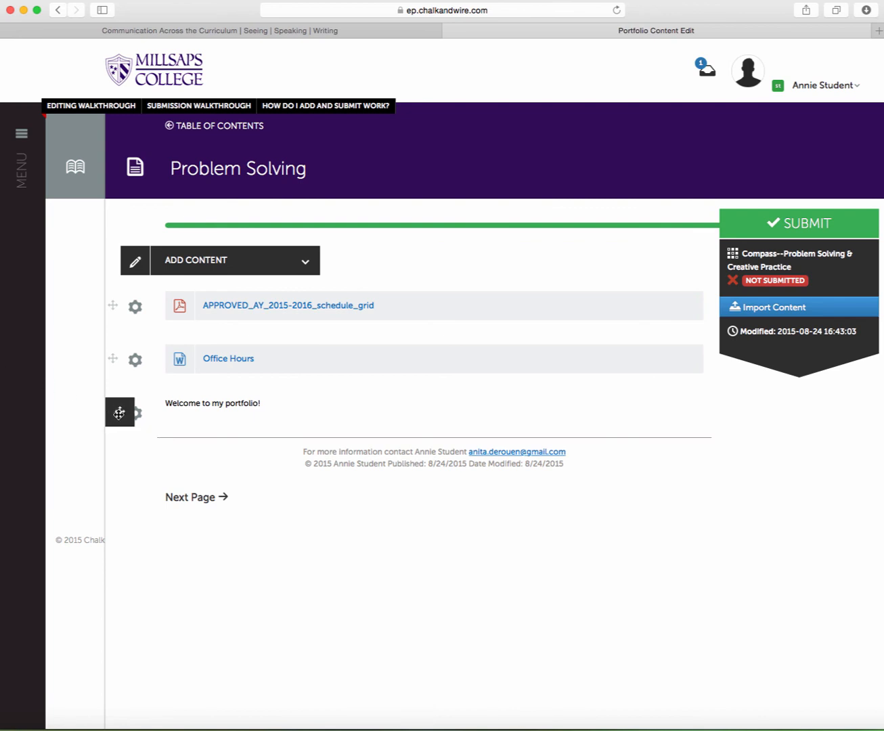
Step: Drag the welcome text to the top and the schedule PDF below Office Hours
{"action": "left_click_drag", "start_coordinate": [118, 413], "coordinate": [113, 302]}
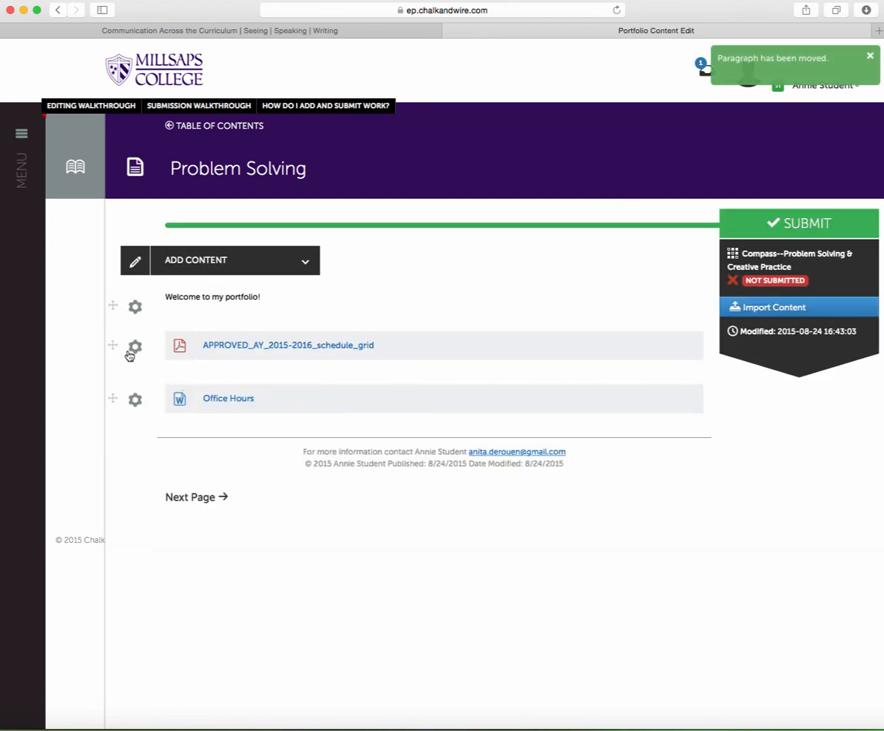
{"action": "left_click_drag", "start_coordinate": [115, 346], "coordinate": [119, 407]}
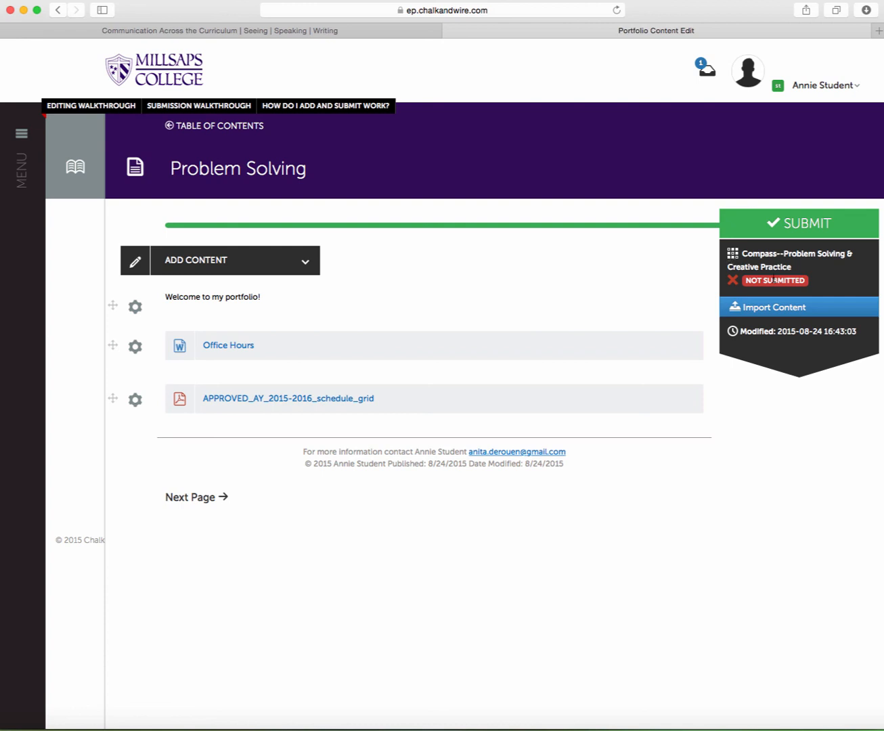
Step: Submit the Problem Solving page to the chosen assessor and return to the page
{"action": "left_click", "coordinate": [788, 226]}
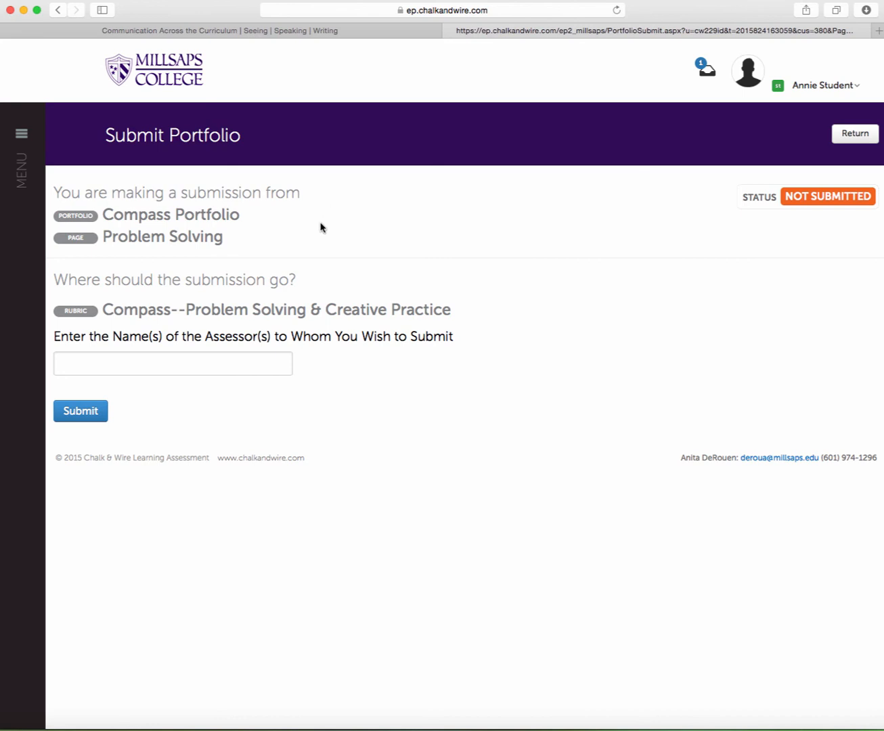
{"action": "left_click", "coordinate": [250, 358]}
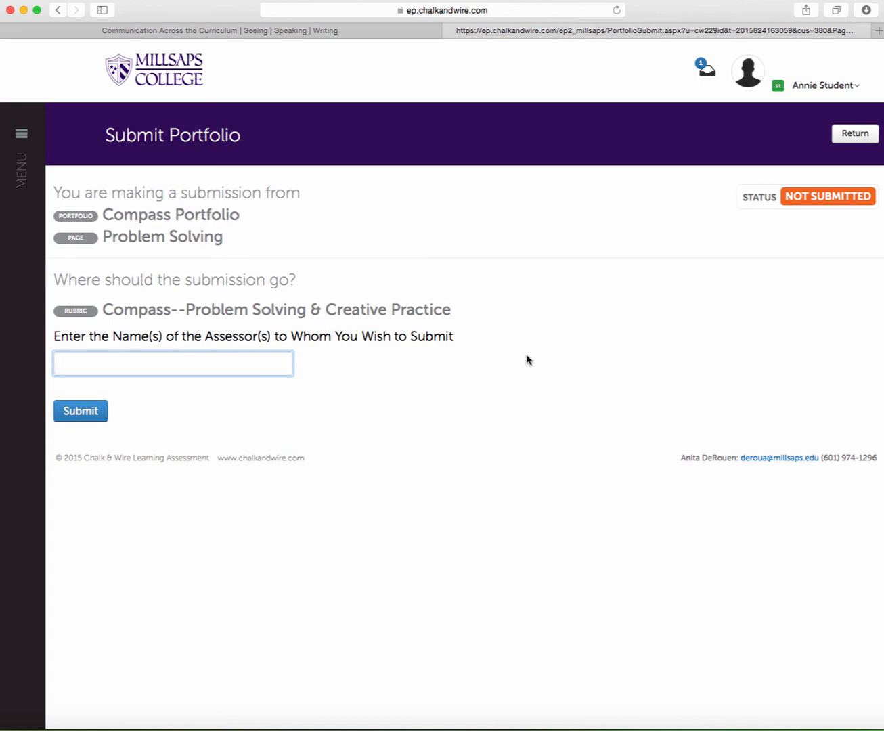
{"action": "type", "text": "a DeRouen"}
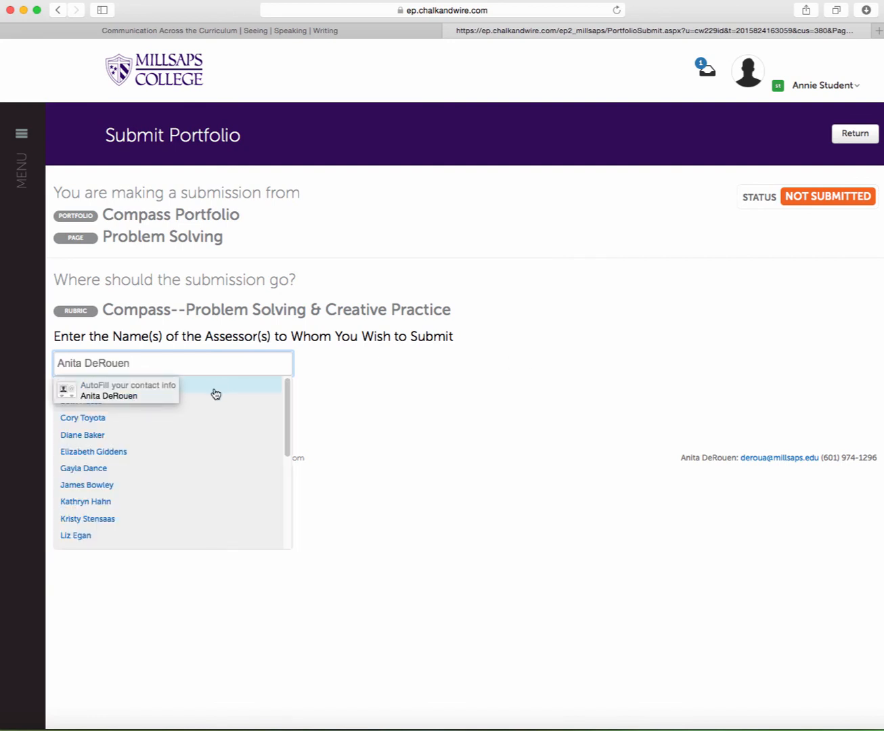
{"action": "left_click", "coordinate": [214, 390]}
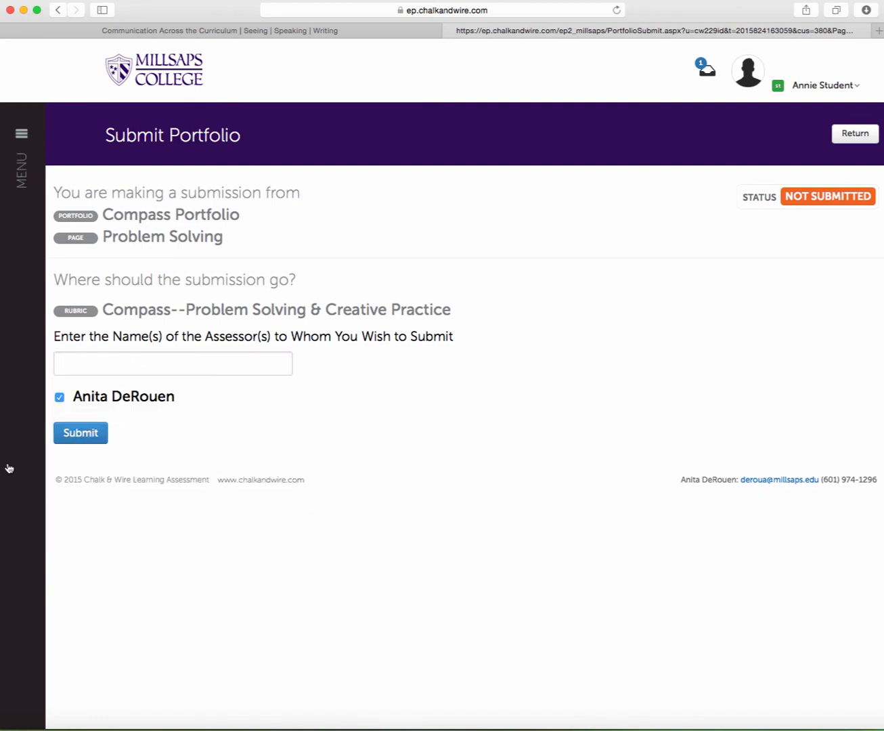
{"action": "left_click", "coordinate": [80, 433]}
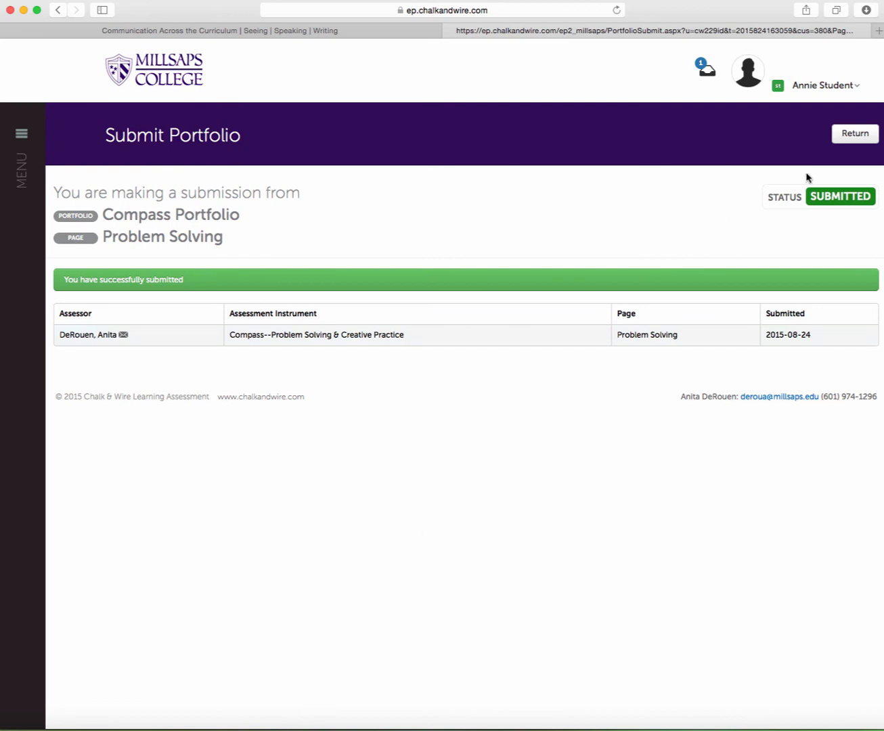
{"action": "left_click", "coordinate": [855, 134]}
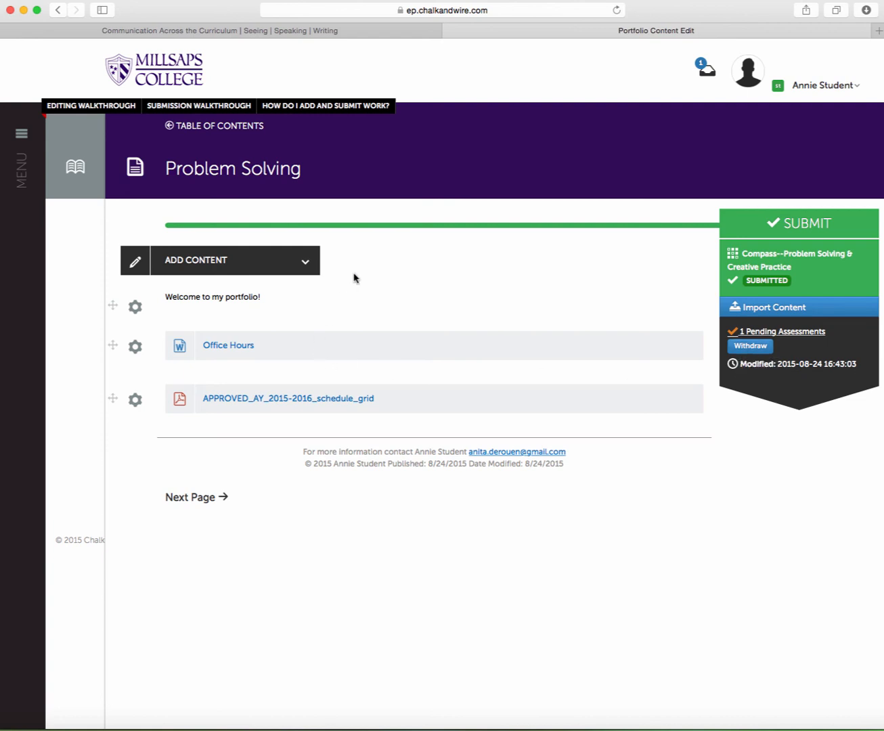
Step: Open the Compass Portfolio table of contents to check Problem Solving's and Collaboration's status
{"action": "left_click", "coordinate": [191, 126]}
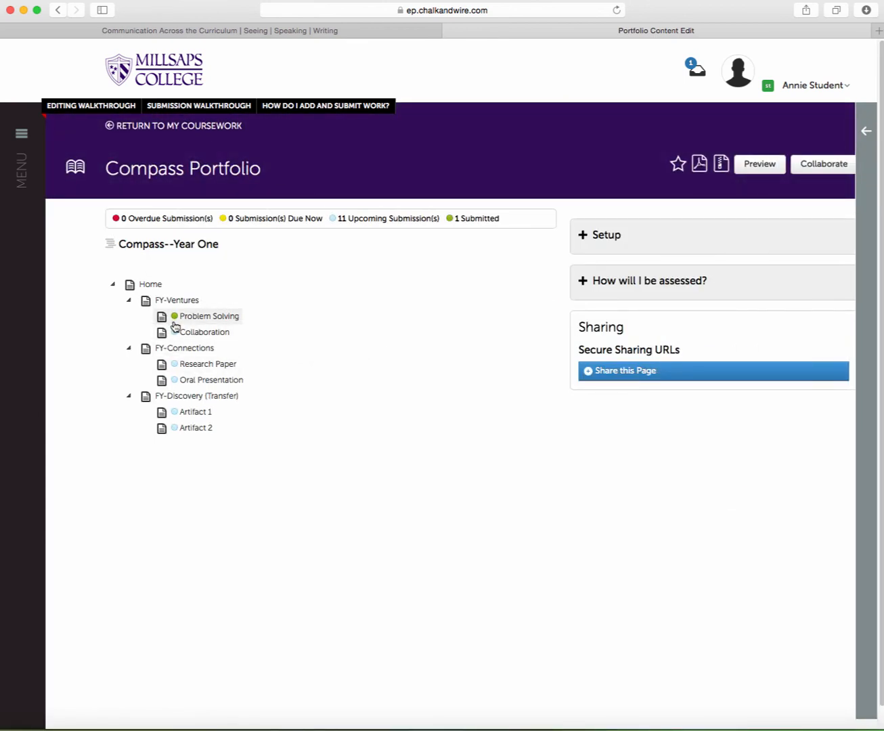
{"action": "mouse_move", "coordinate": [175, 325]}
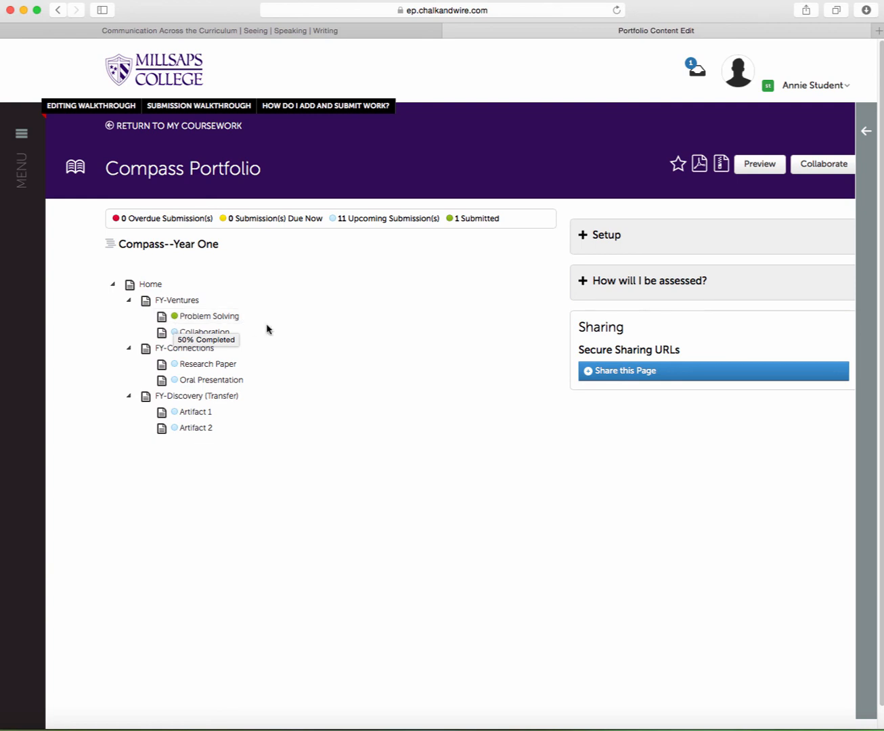
{"action": "mouse_move", "coordinate": [208, 340]}
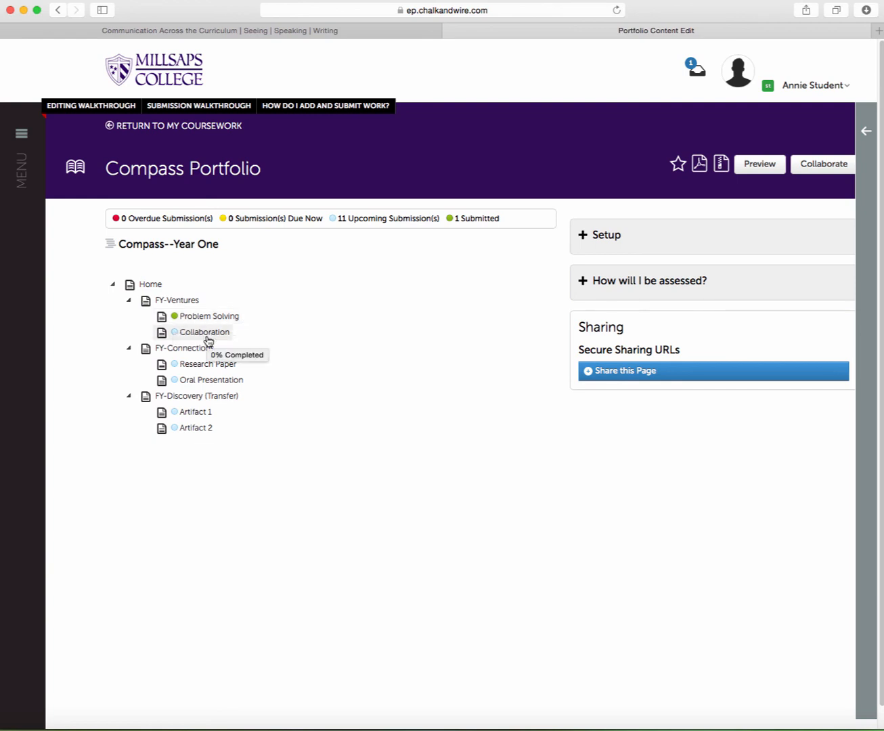